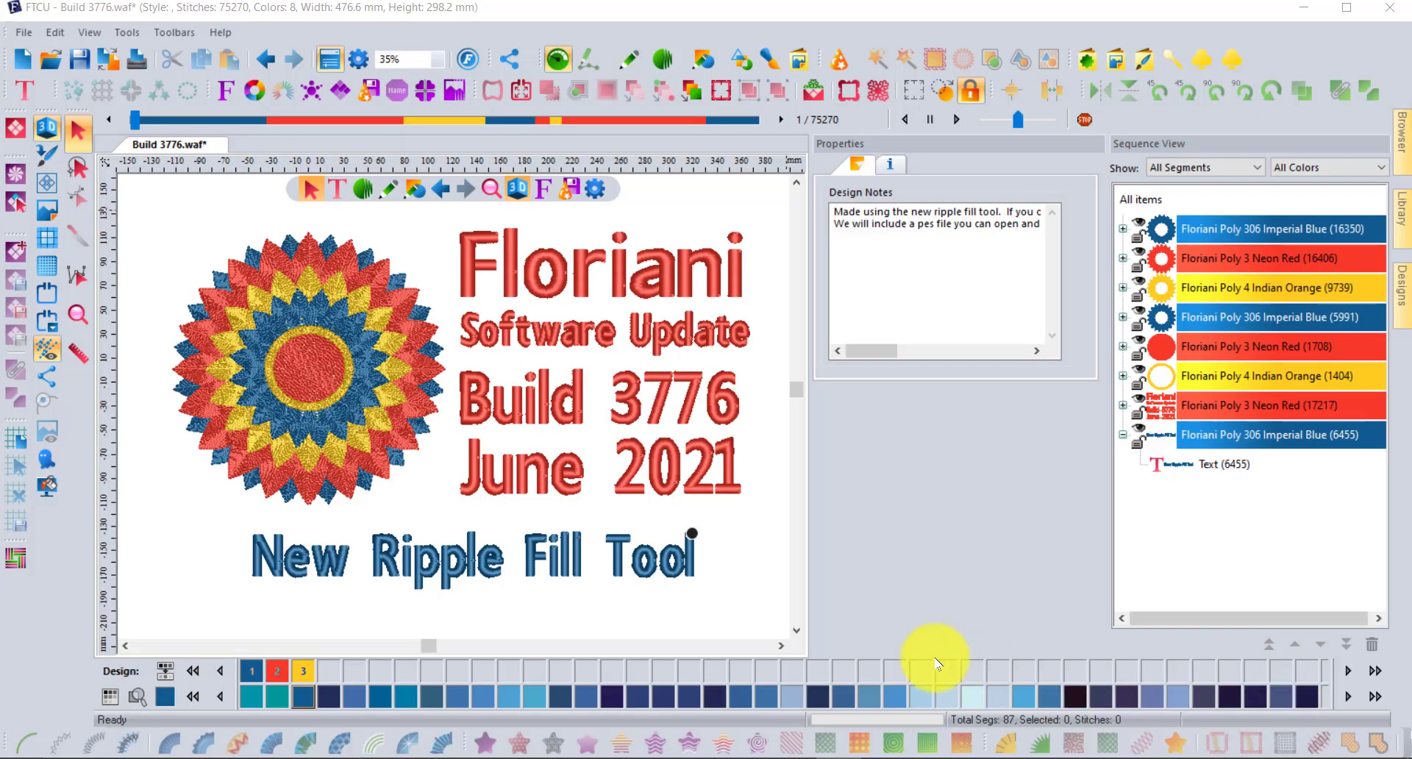
# Step: Draw a tall ellipse, about 153 by 269 mm, in the empty area to the right of the lettering
pyautogui.click(736, 646)
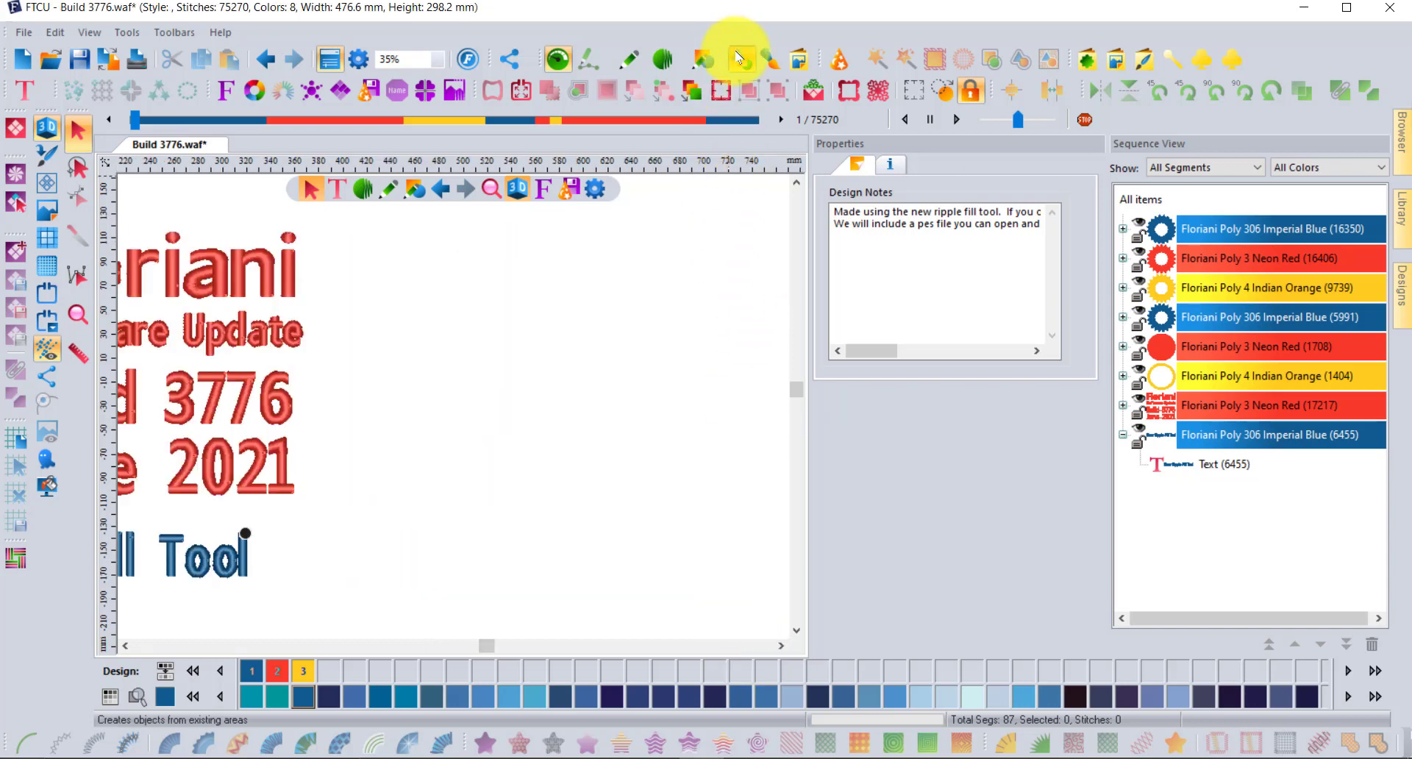
pyautogui.click(706, 62)
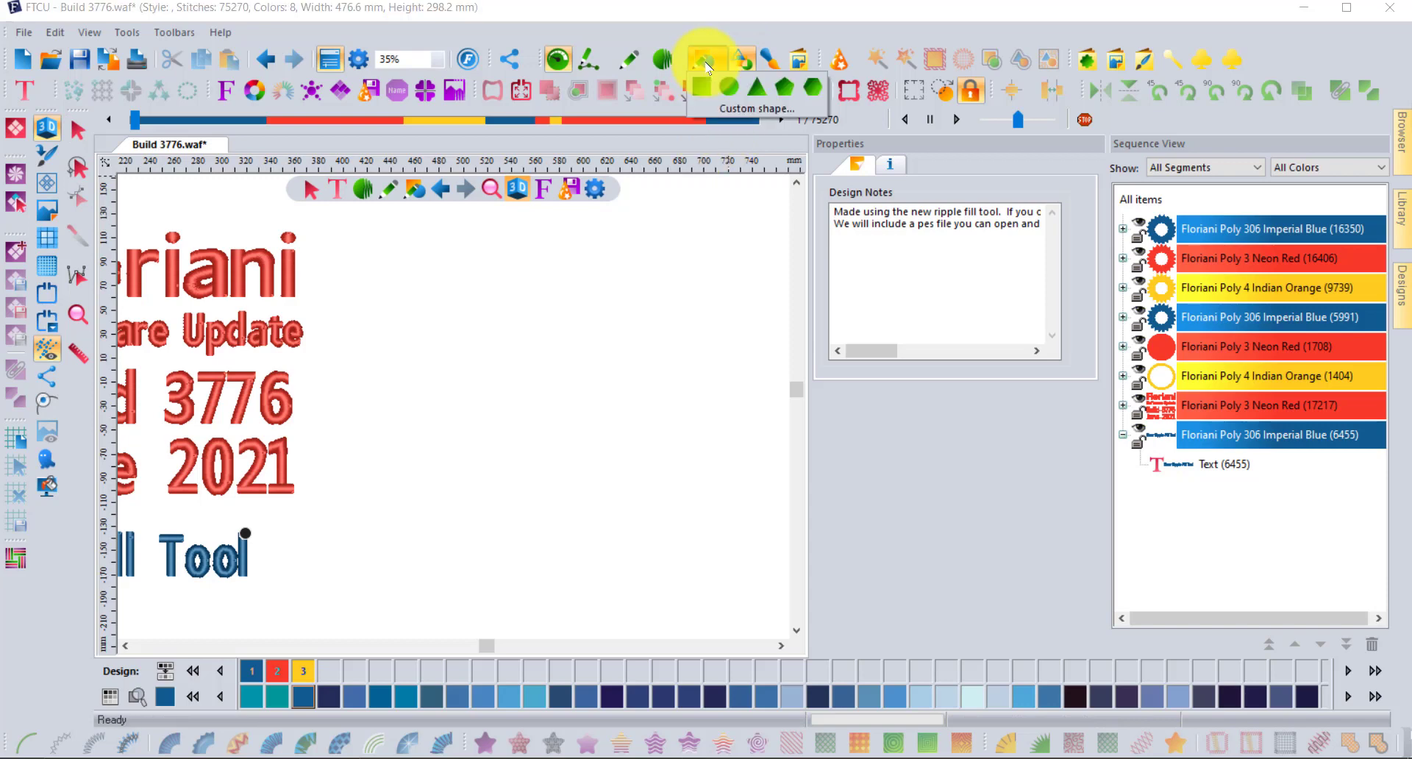
pyautogui.click(729, 87)
pyautogui.moveTo(466, 268); pyautogui.dragTo(656, 589)
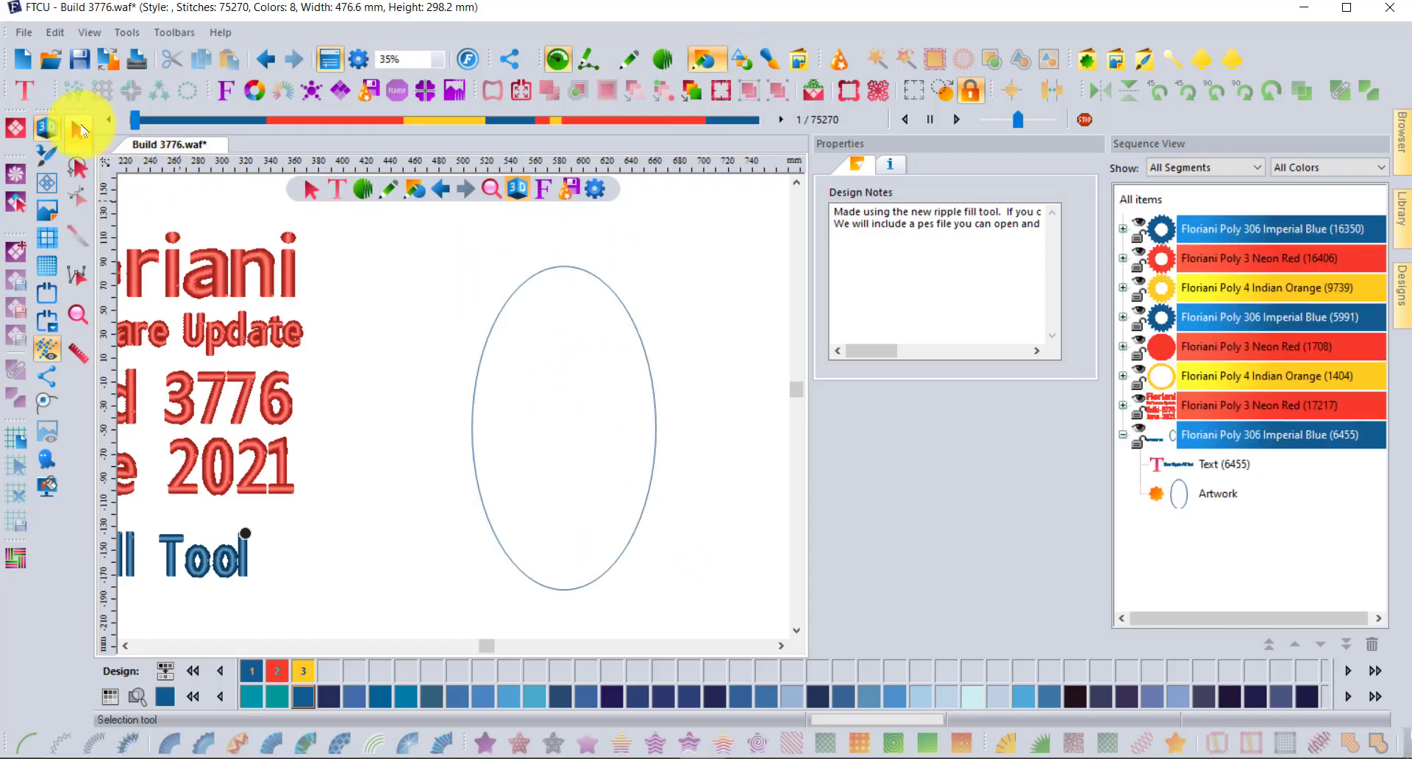
# Step: Convert the ellipse to a Ripple Fill and inspect its stitches up close
pyautogui.click(78, 130)
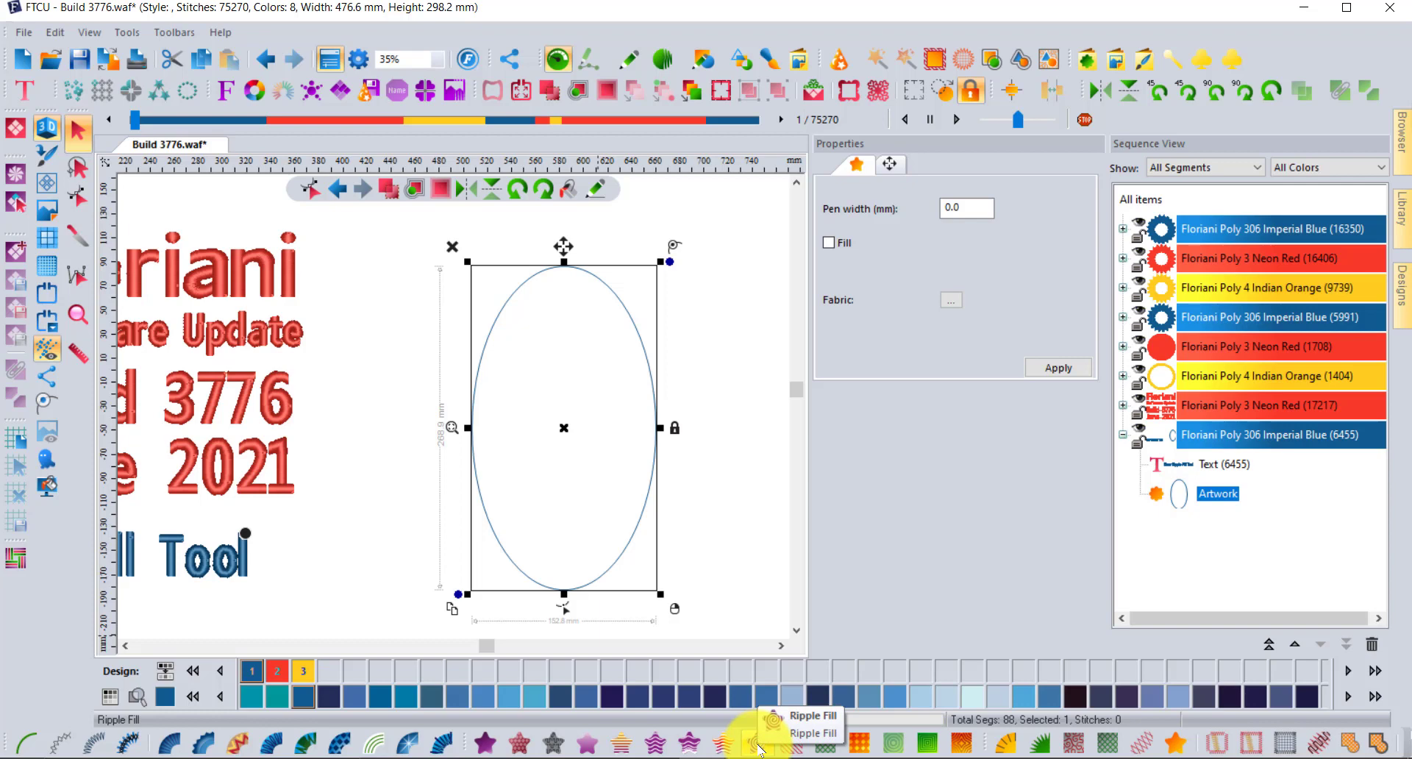
pyautogui.click(758, 746)
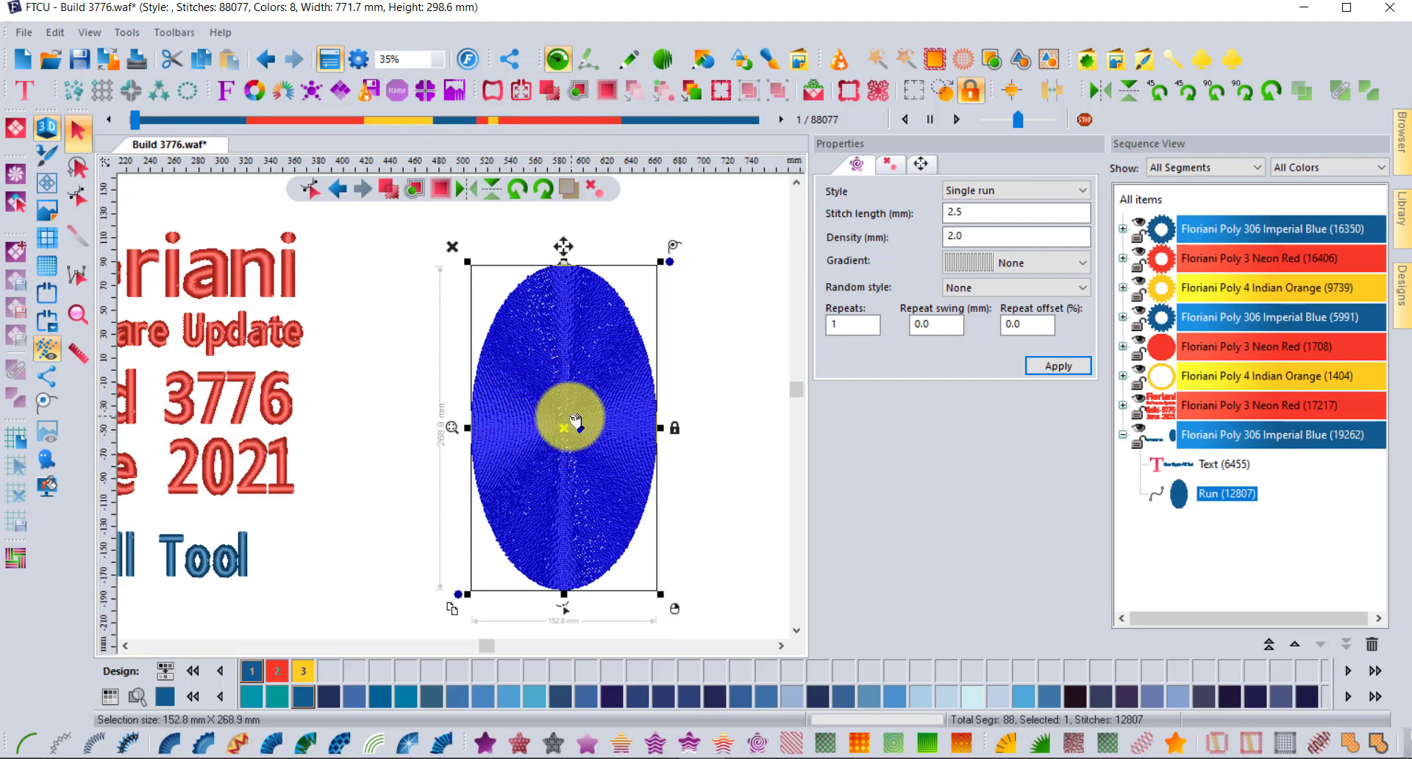
pyautogui.scroll(2, 577, 419)
pyautogui.scroll(2, 515, 440)
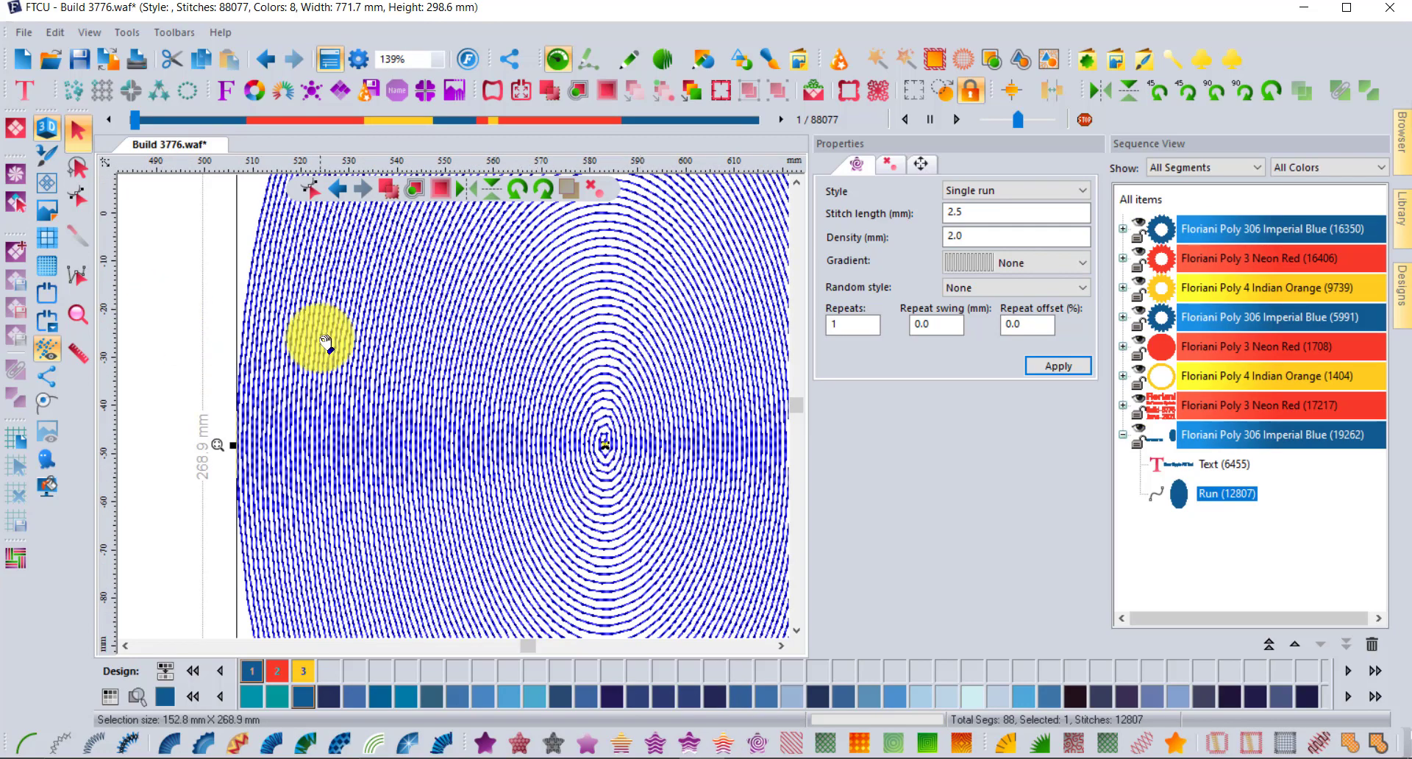
pyautogui.scroll(-4, 283, 303)
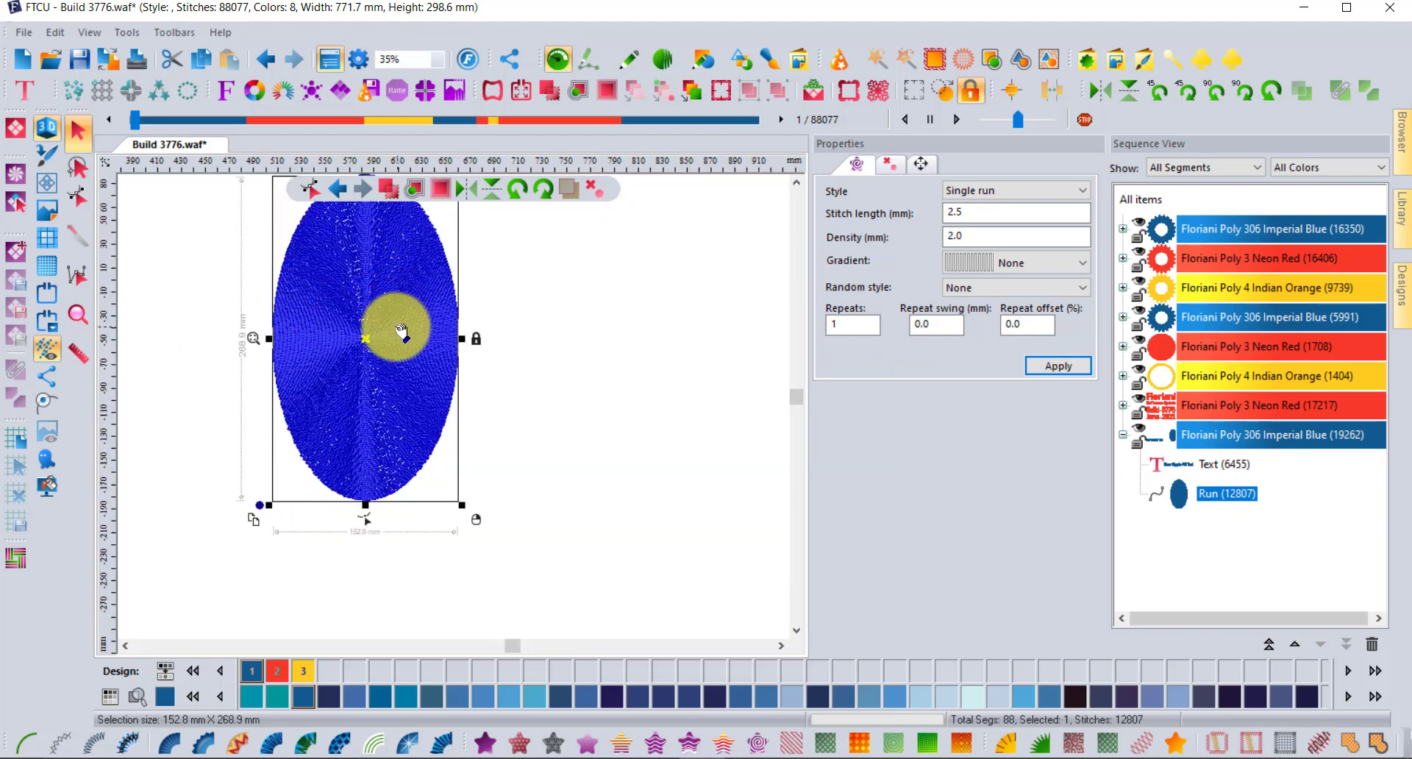
# Step: Set the ellipse's ripple fill density to 4.0 mm and check the wider stitch spacing
pyautogui.click(797, 184)
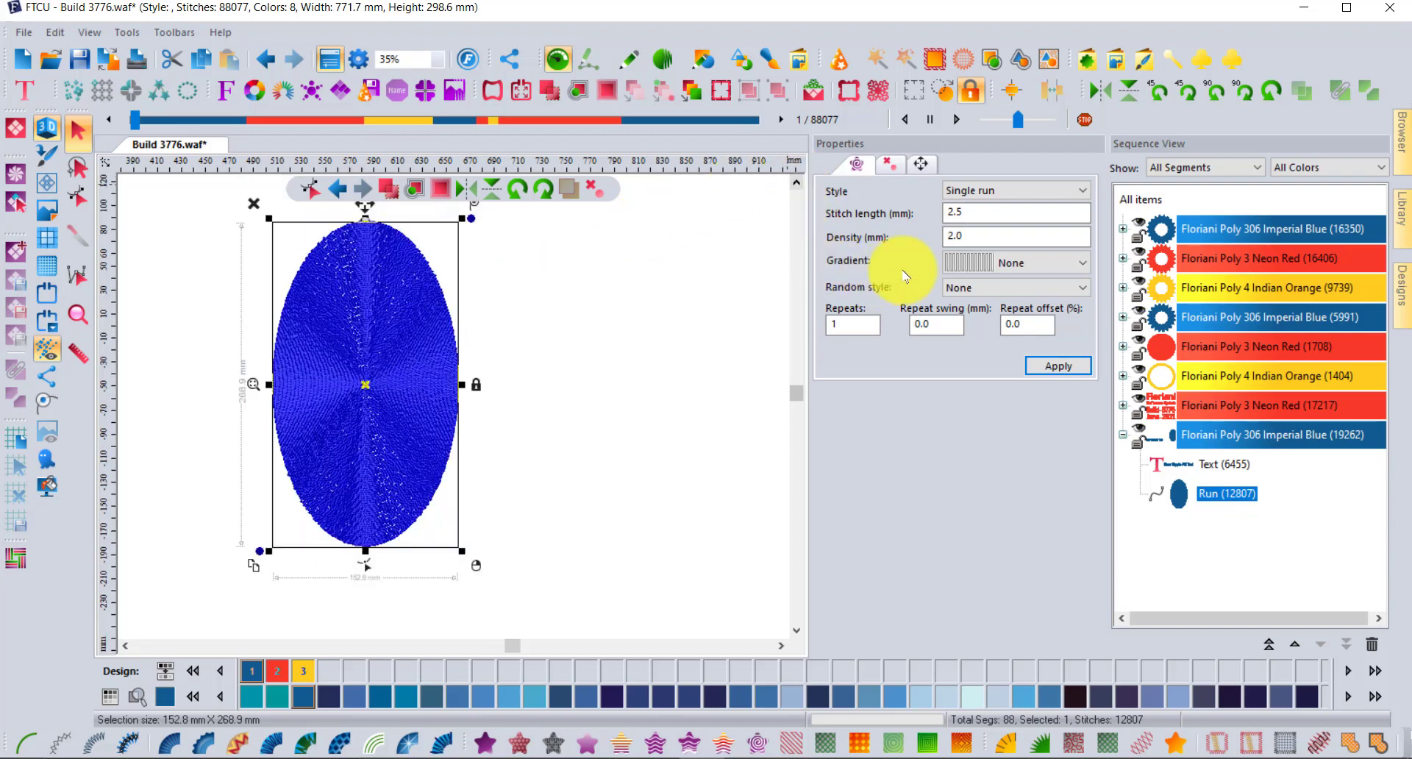
pyautogui.click(971, 231)
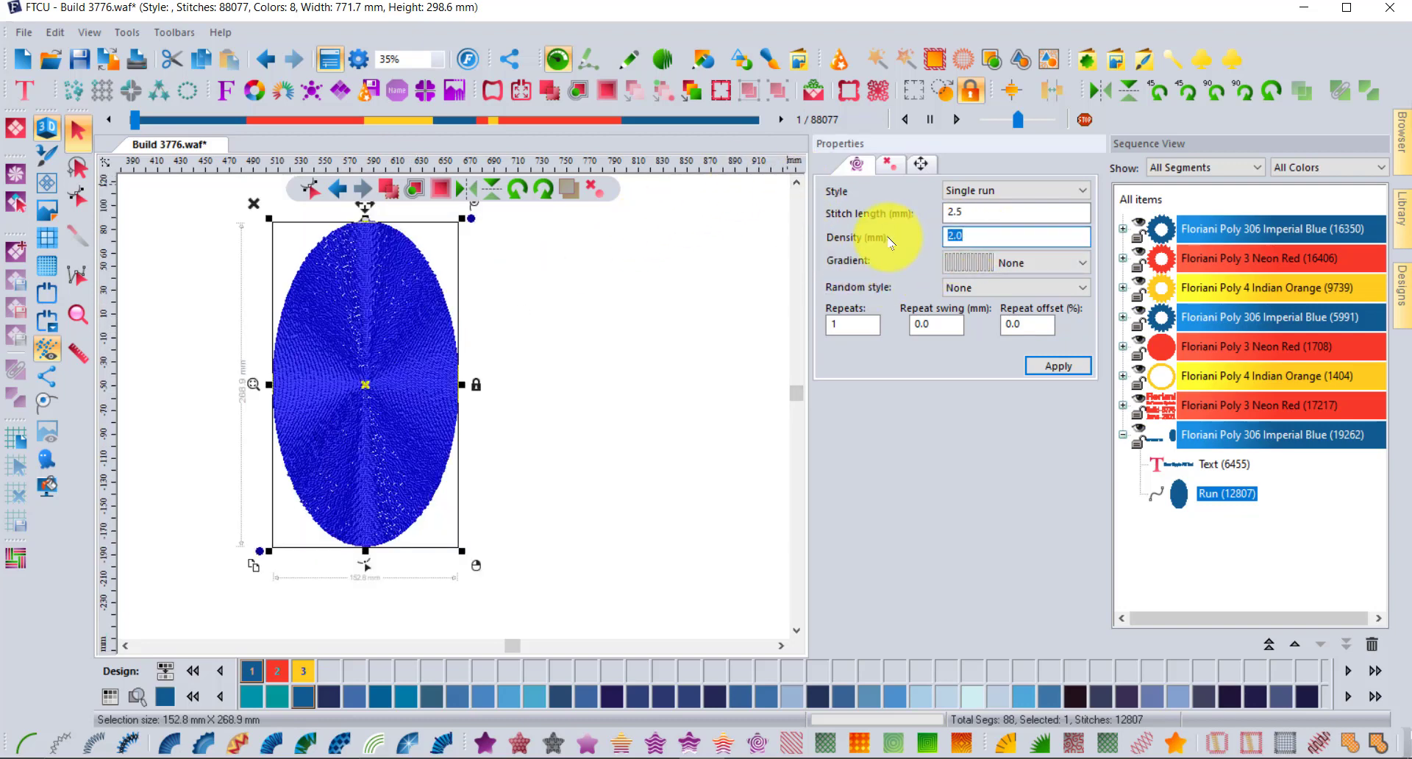
pyautogui.write('4')
pyautogui.click(1057, 361)
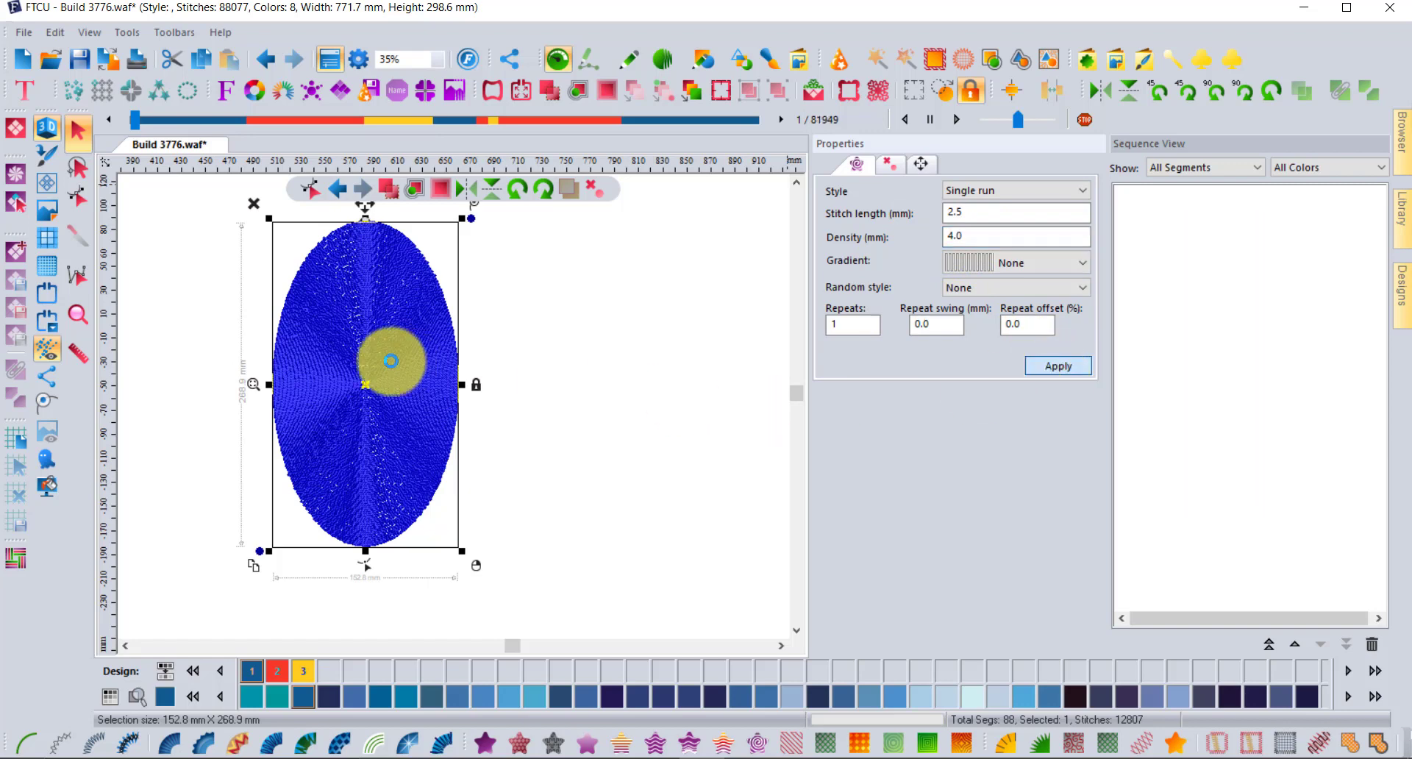
pyautogui.scroll(3, 369, 369)
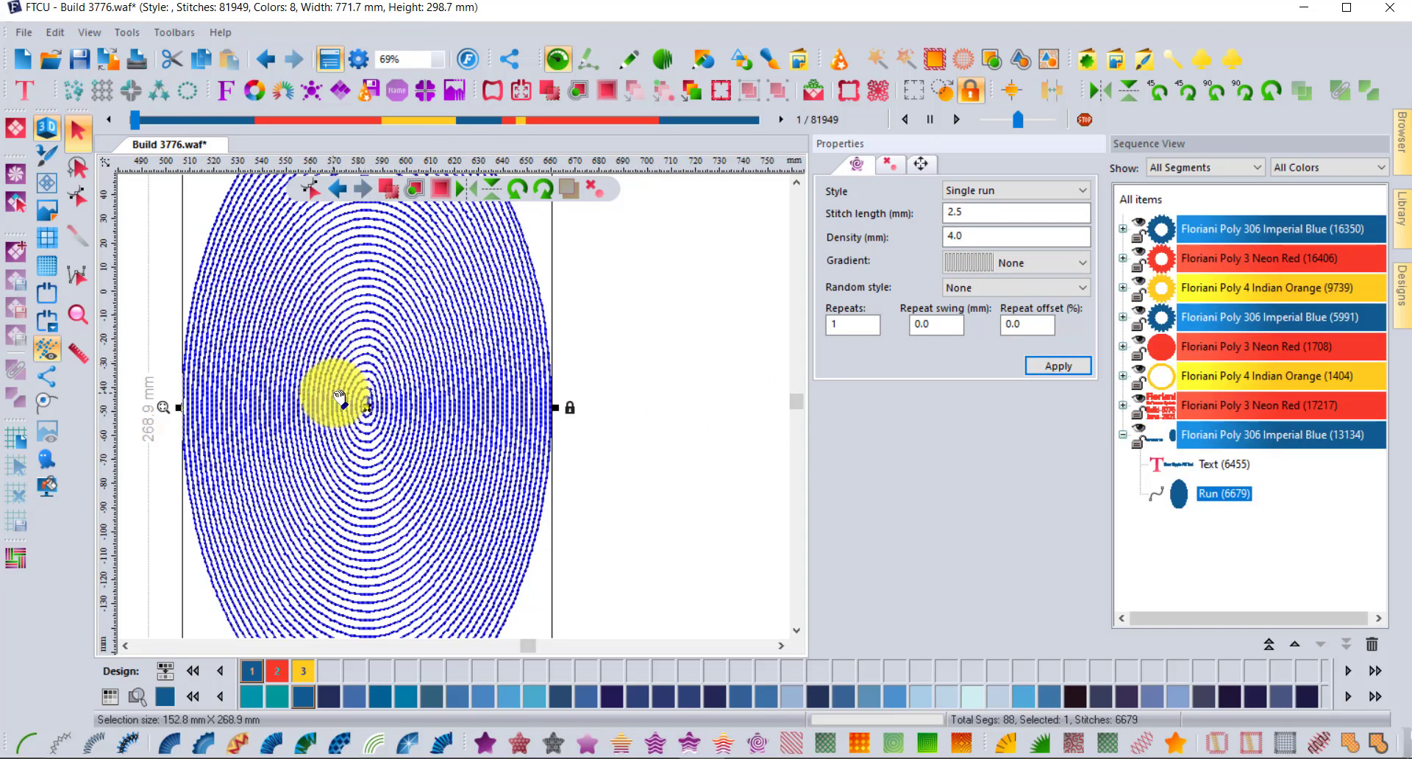
pyautogui.scroll(-3, 301, 309)
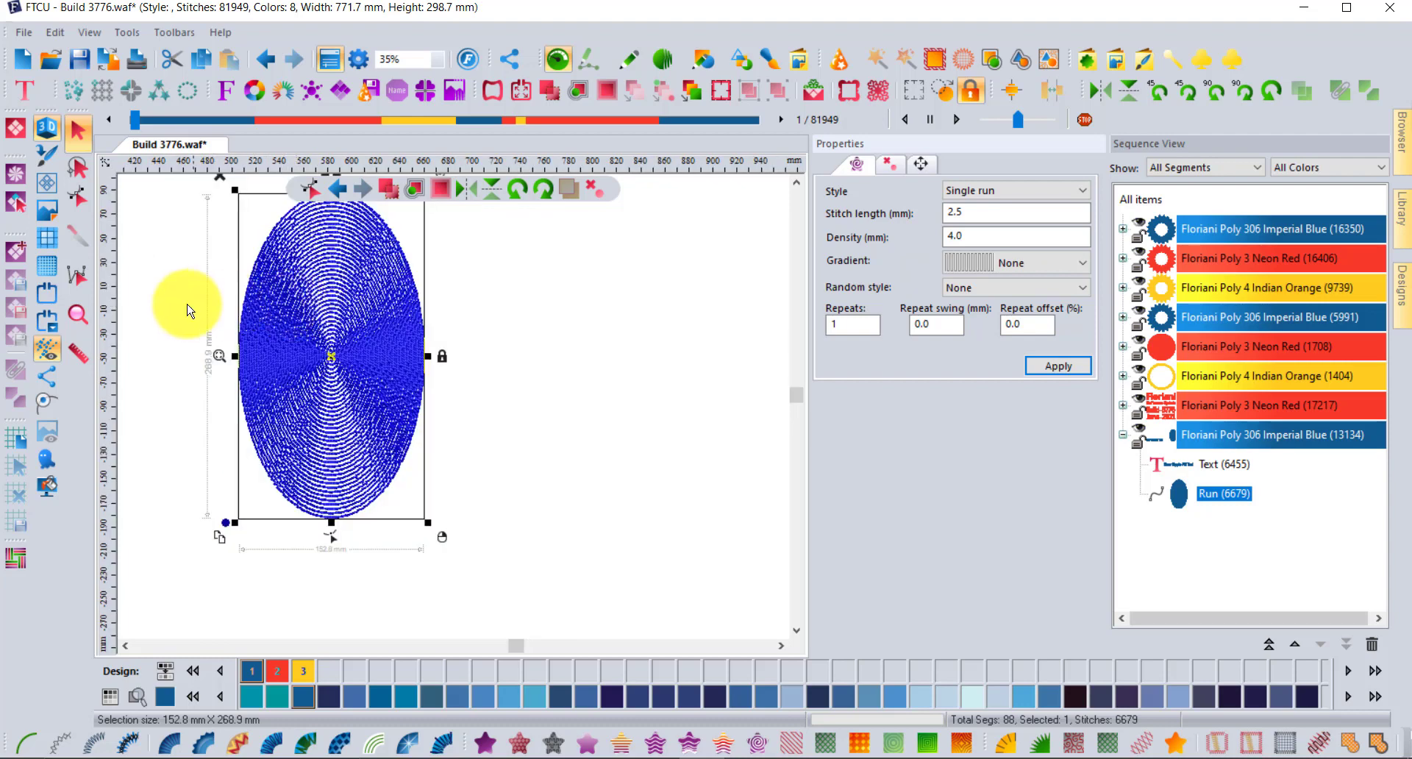
# Step: Move the ripple's center point straight down, about 75 mm below the ellipse's middle, and regenerate the stitches
pyautogui.click(78, 196)
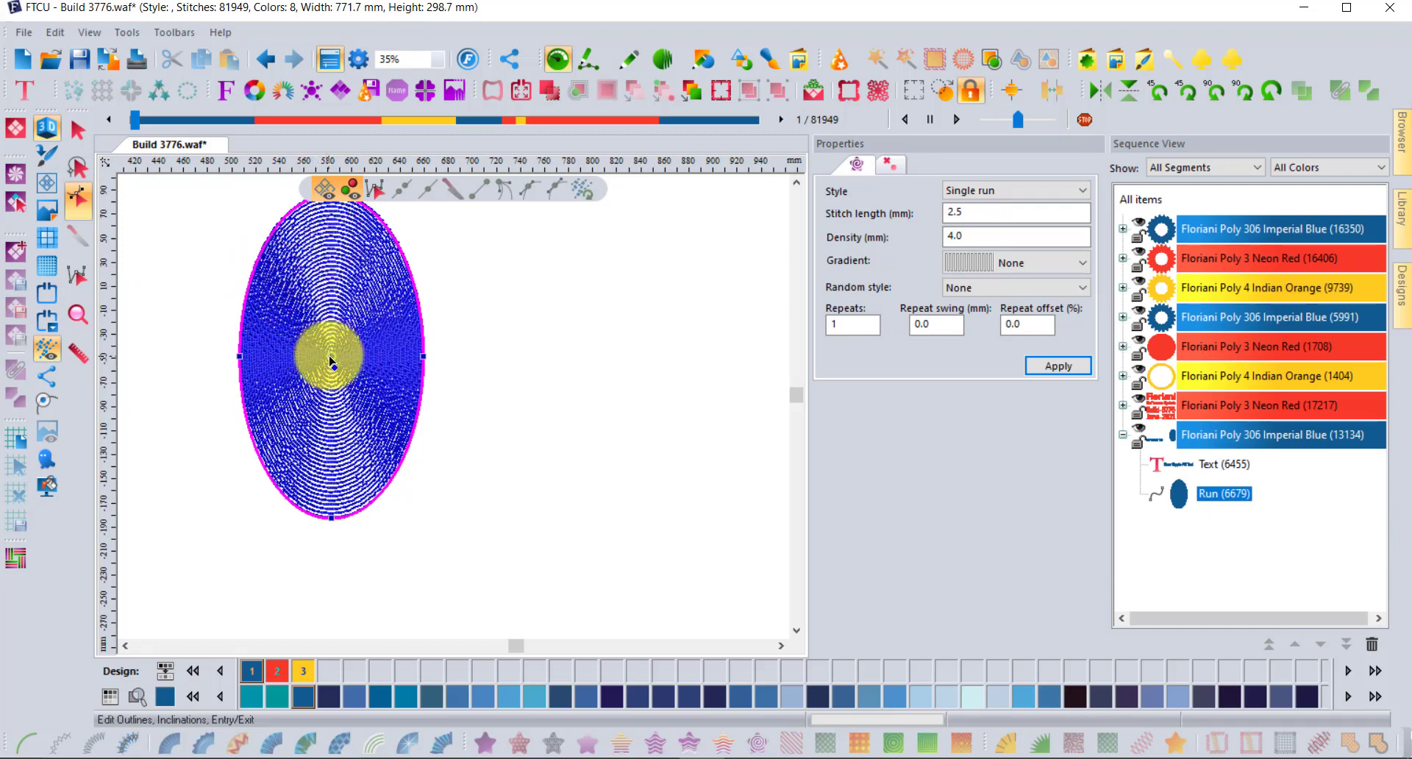
pyautogui.click(332, 357)
pyautogui.click(332, 445)
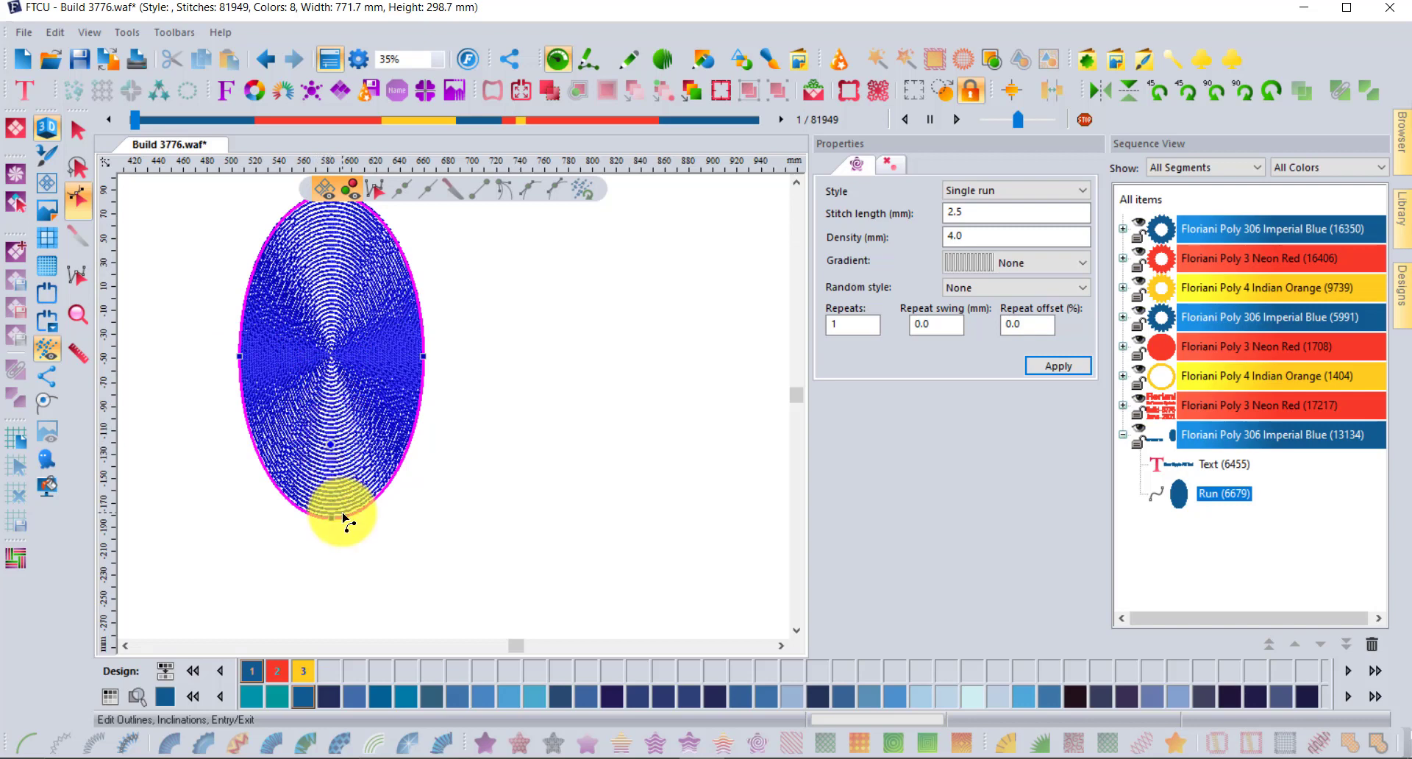
pyautogui.click(356, 409)
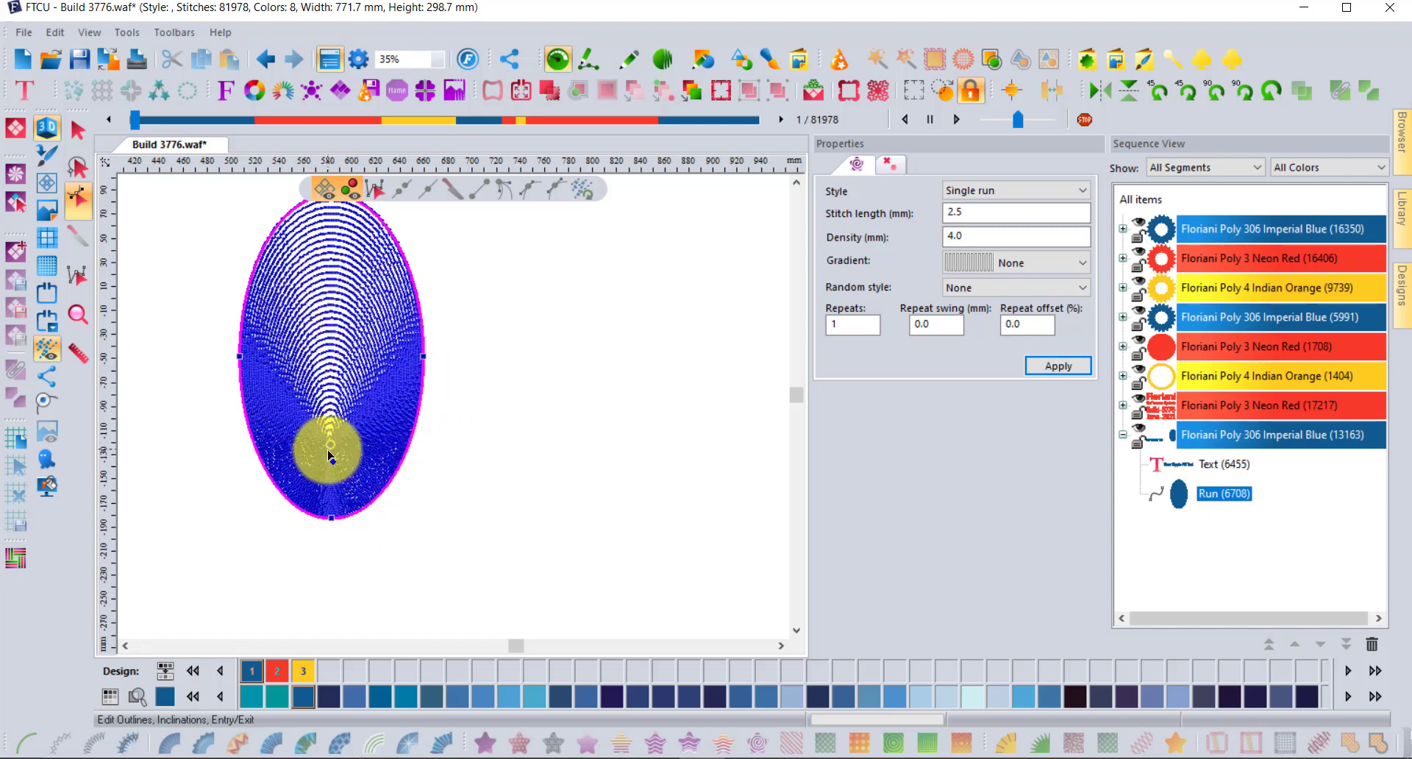
pyautogui.scroll(3, 330, 456)
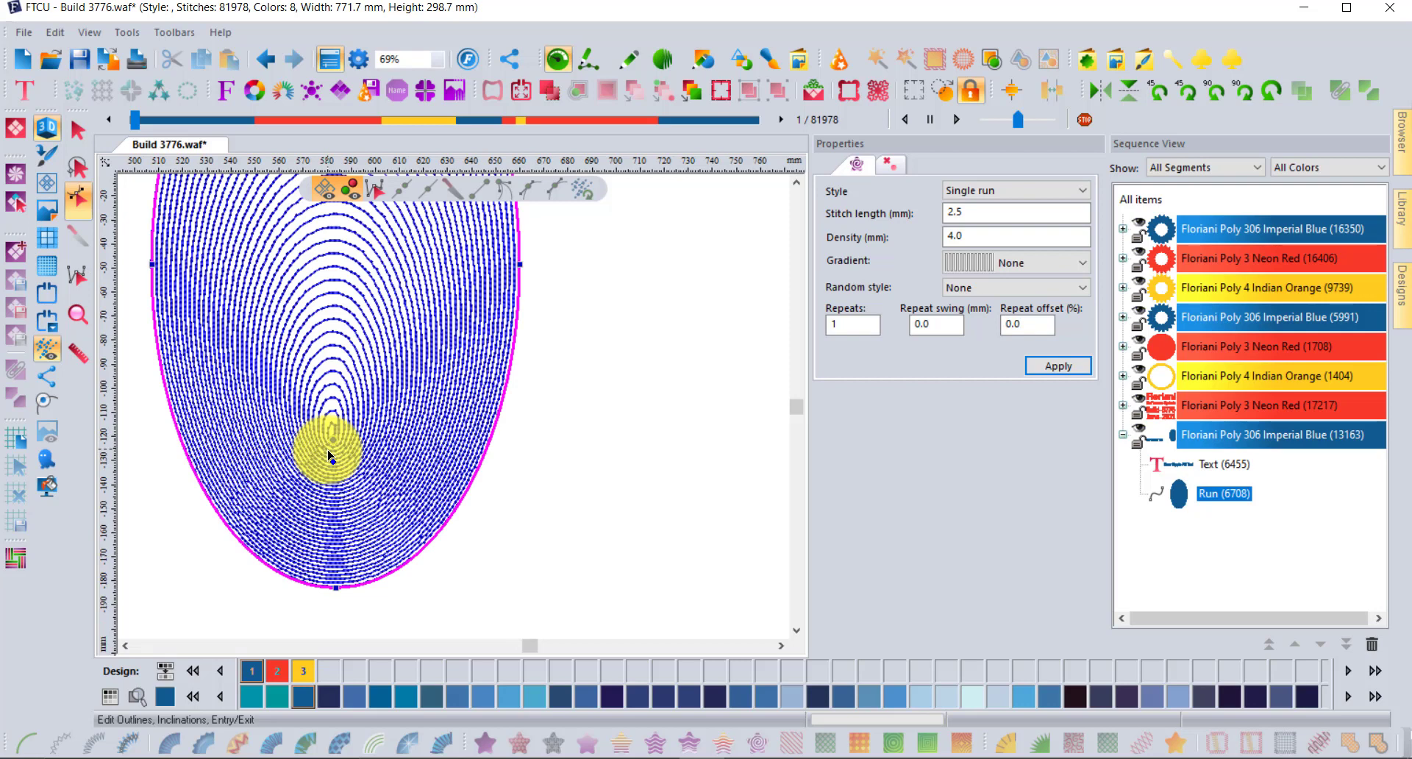
pyautogui.scroll(3, 329, 456)
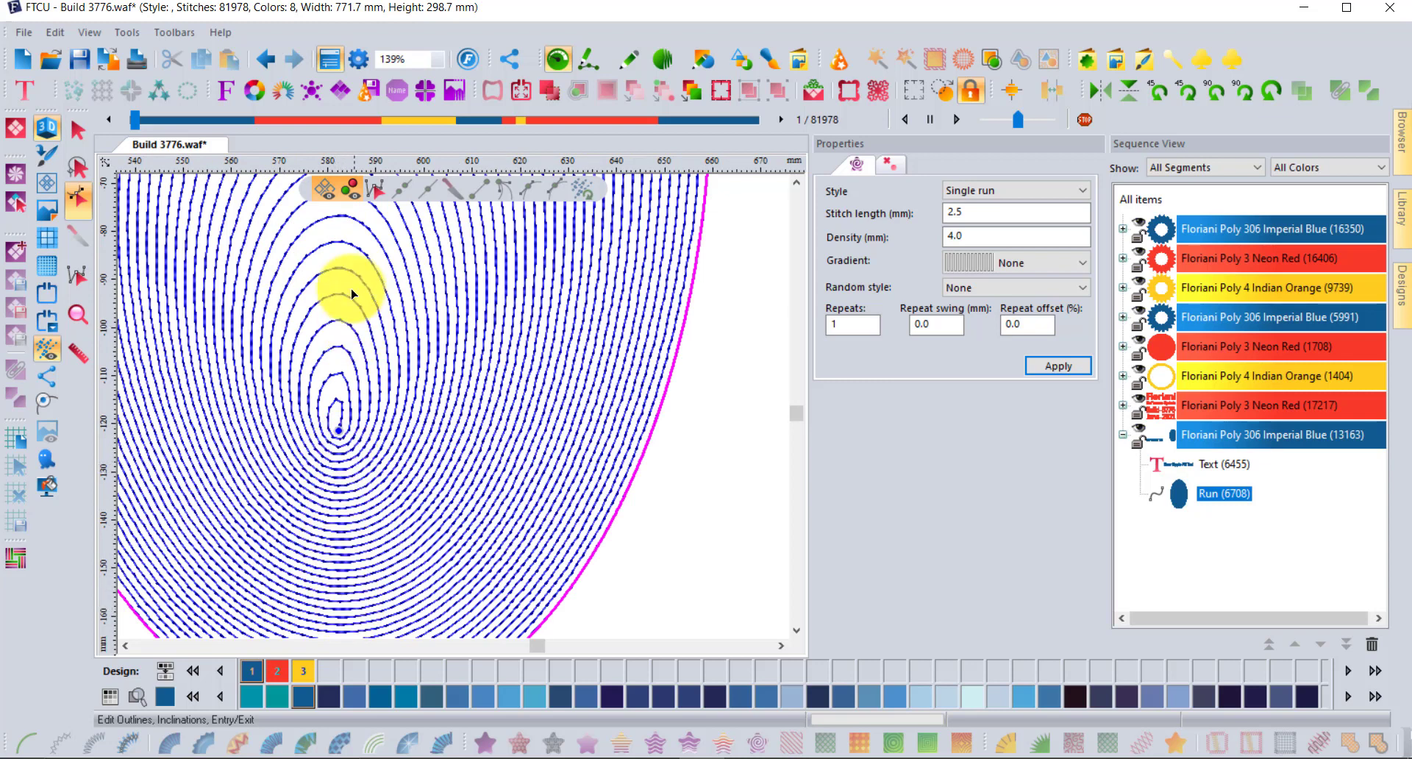
pyautogui.scroll(-1, 373, 339)
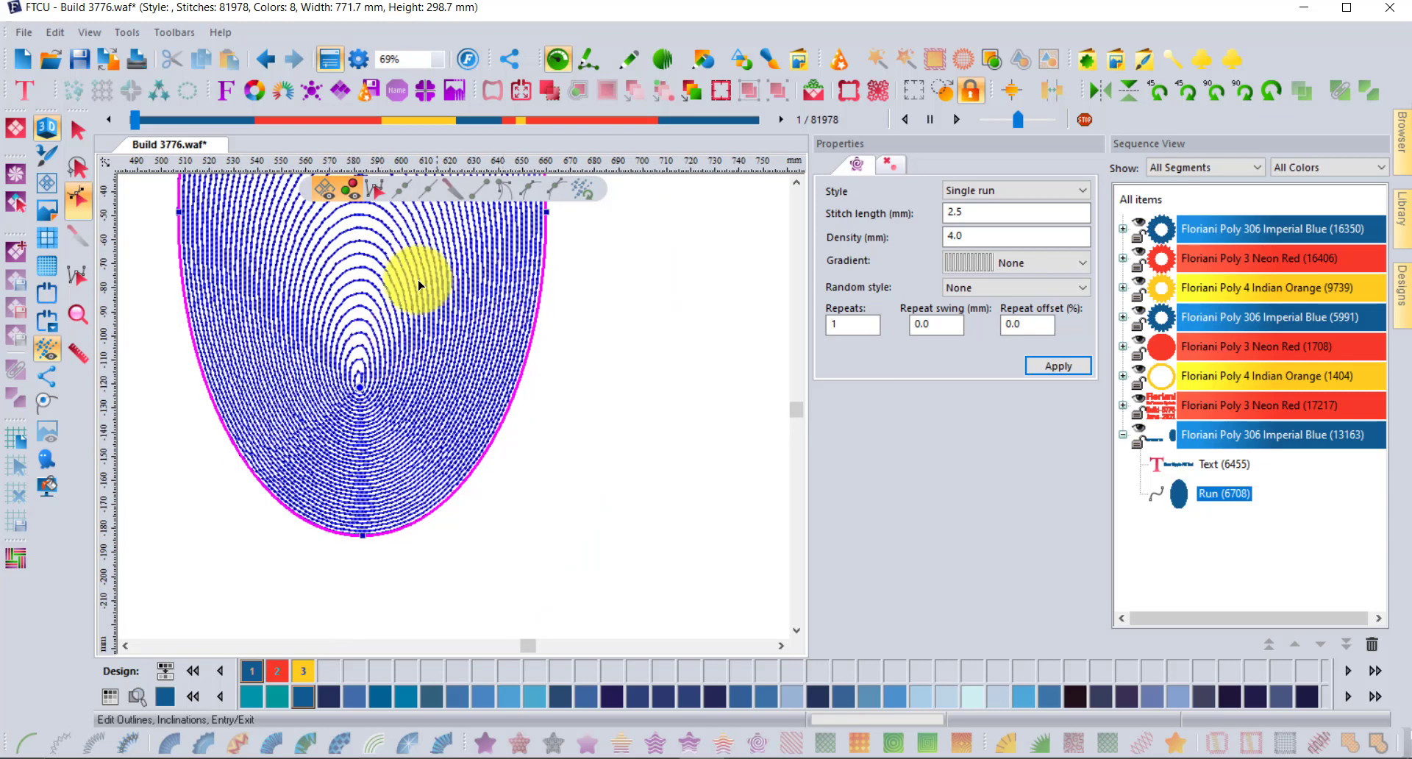
pyautogui.scroll(-1, 404, 273)
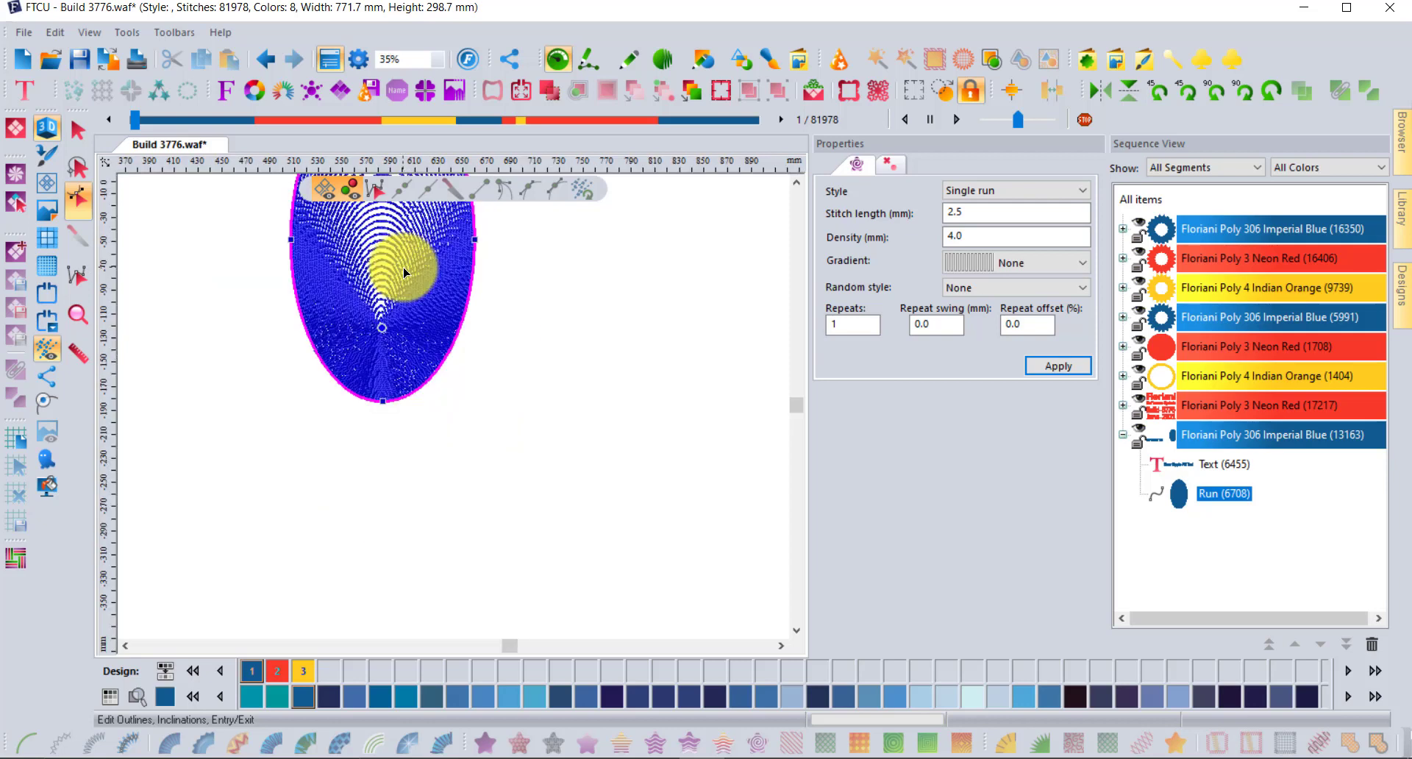
# Step: Move the ripple's center point outside the ellipse, about 95 mm beyond its right edge, regenerate the stitches and deselect the shape
pyautogui.click(797, 185)
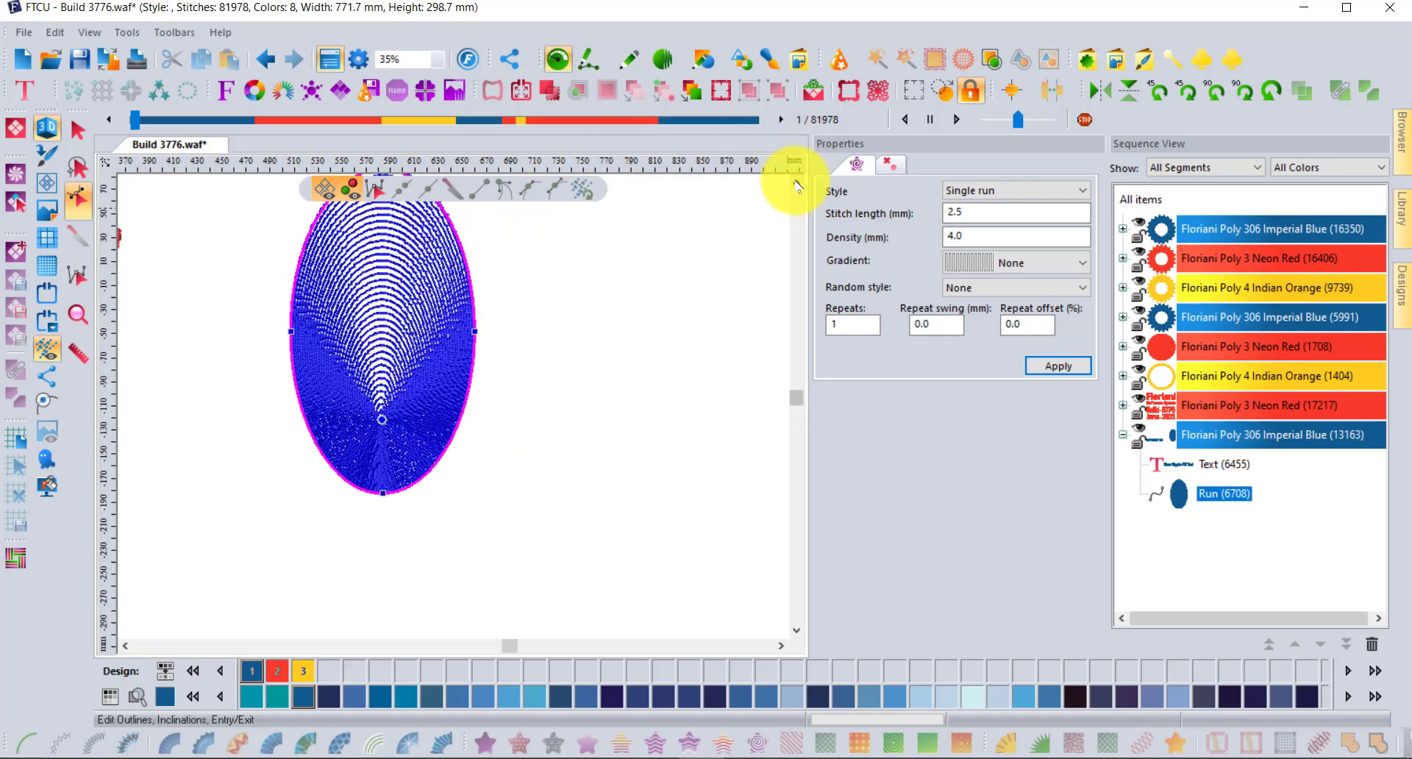
pyautogui.click(797, 186)
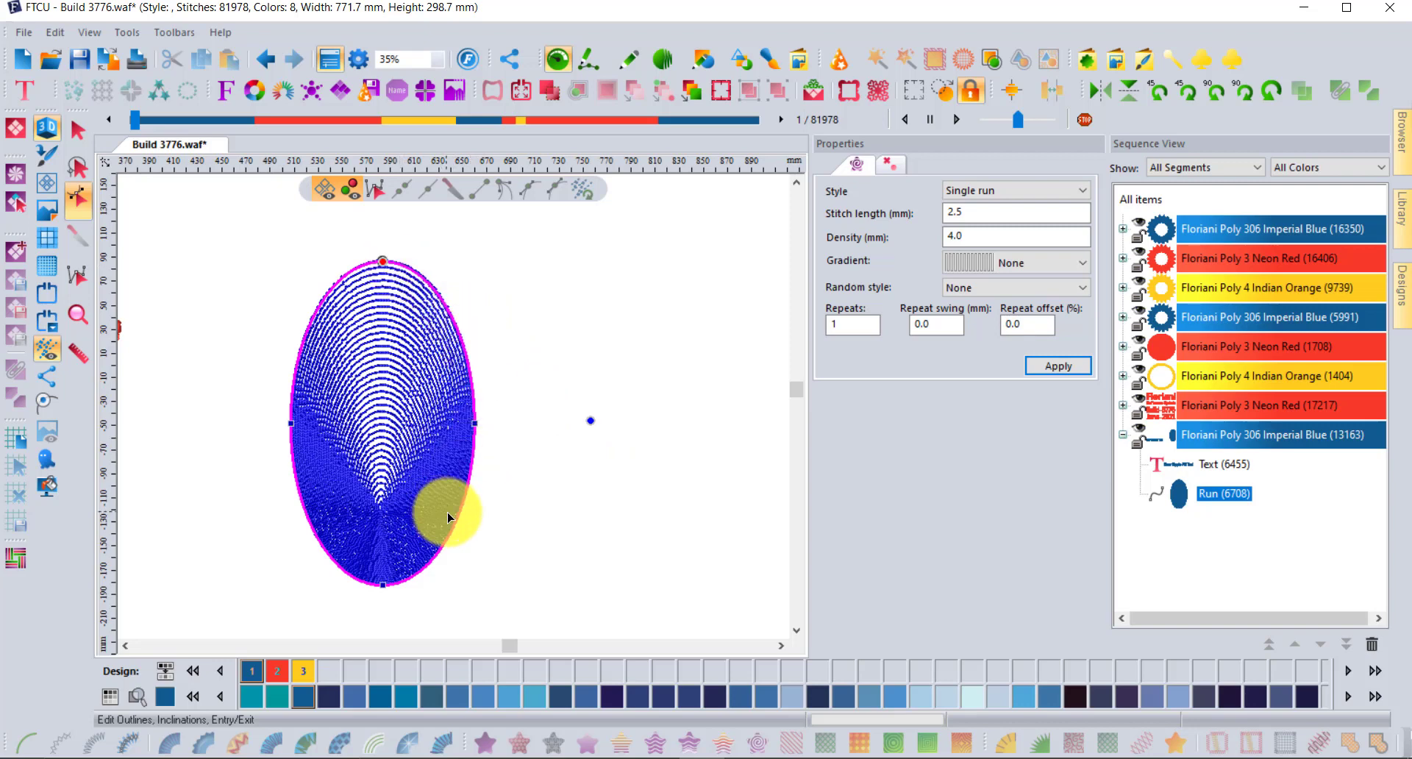
pyautogui.click(553, 542)
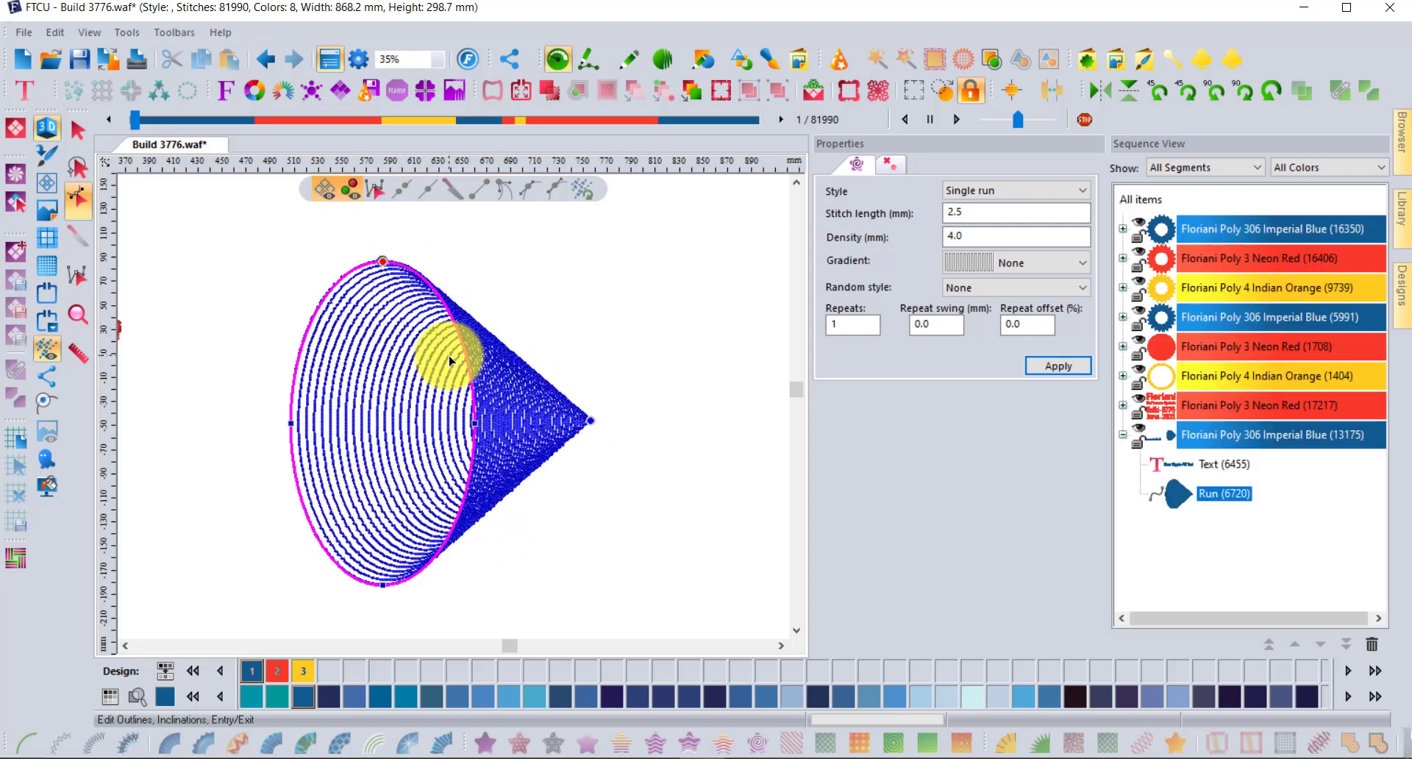
pyautogui.scroll(2, 491, 474)
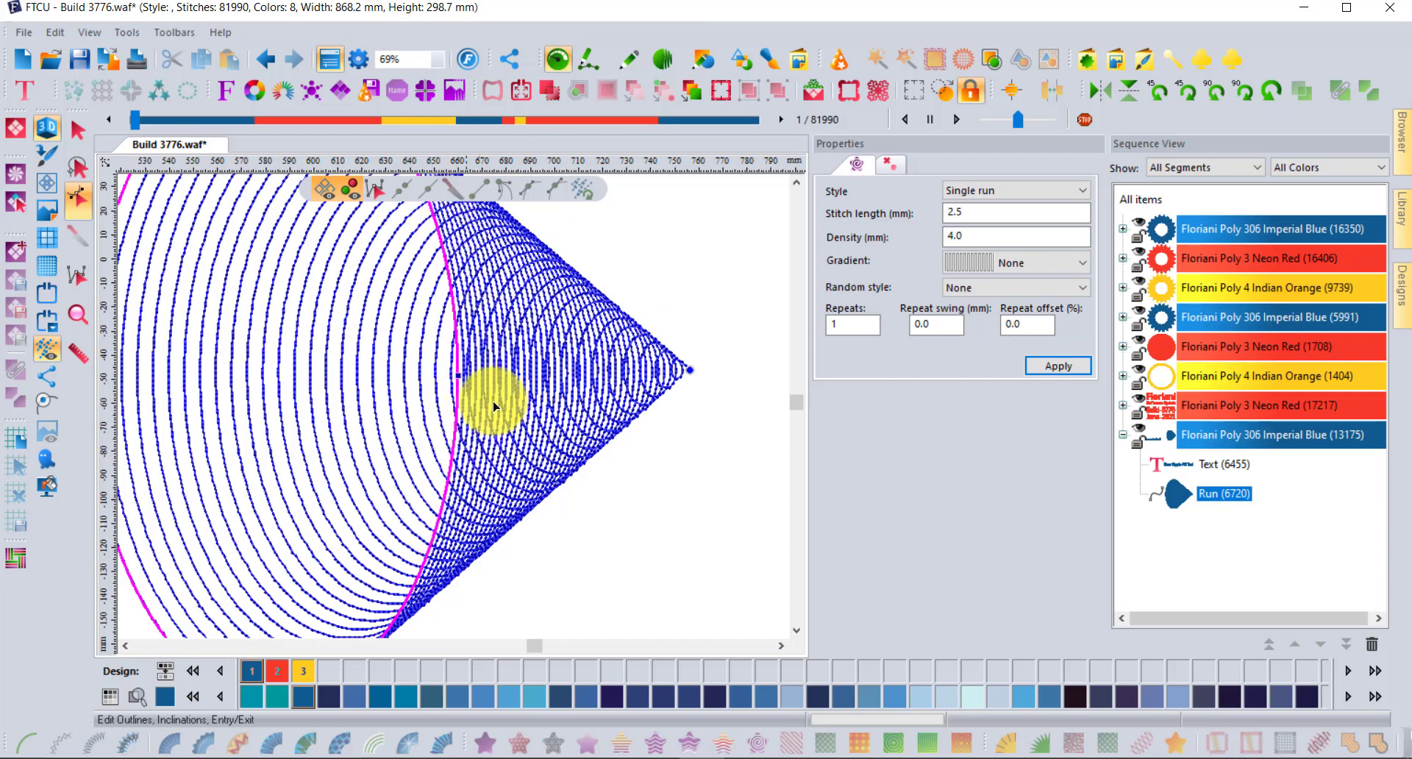
pyautogui.scroll(-3, 516, 380)
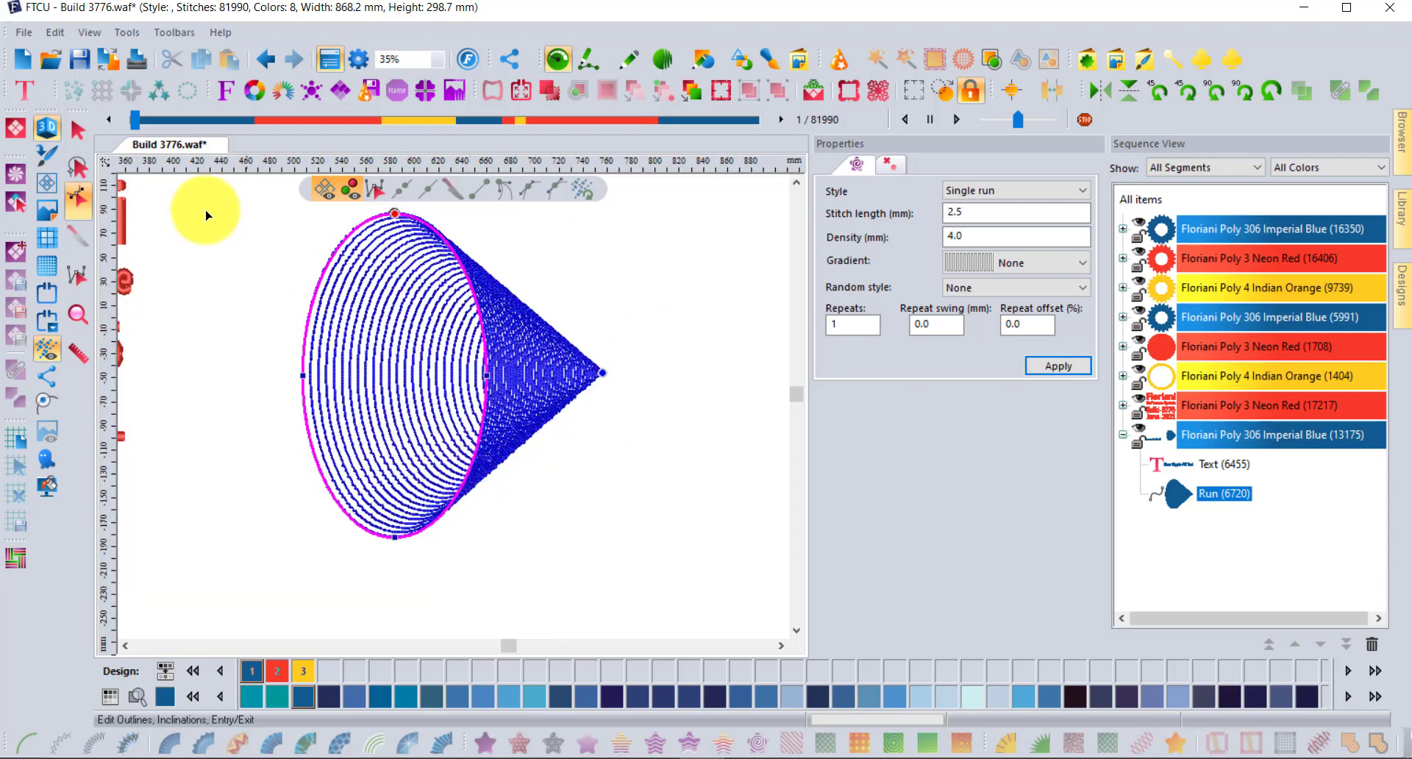
pyautogui.click(74, 130)
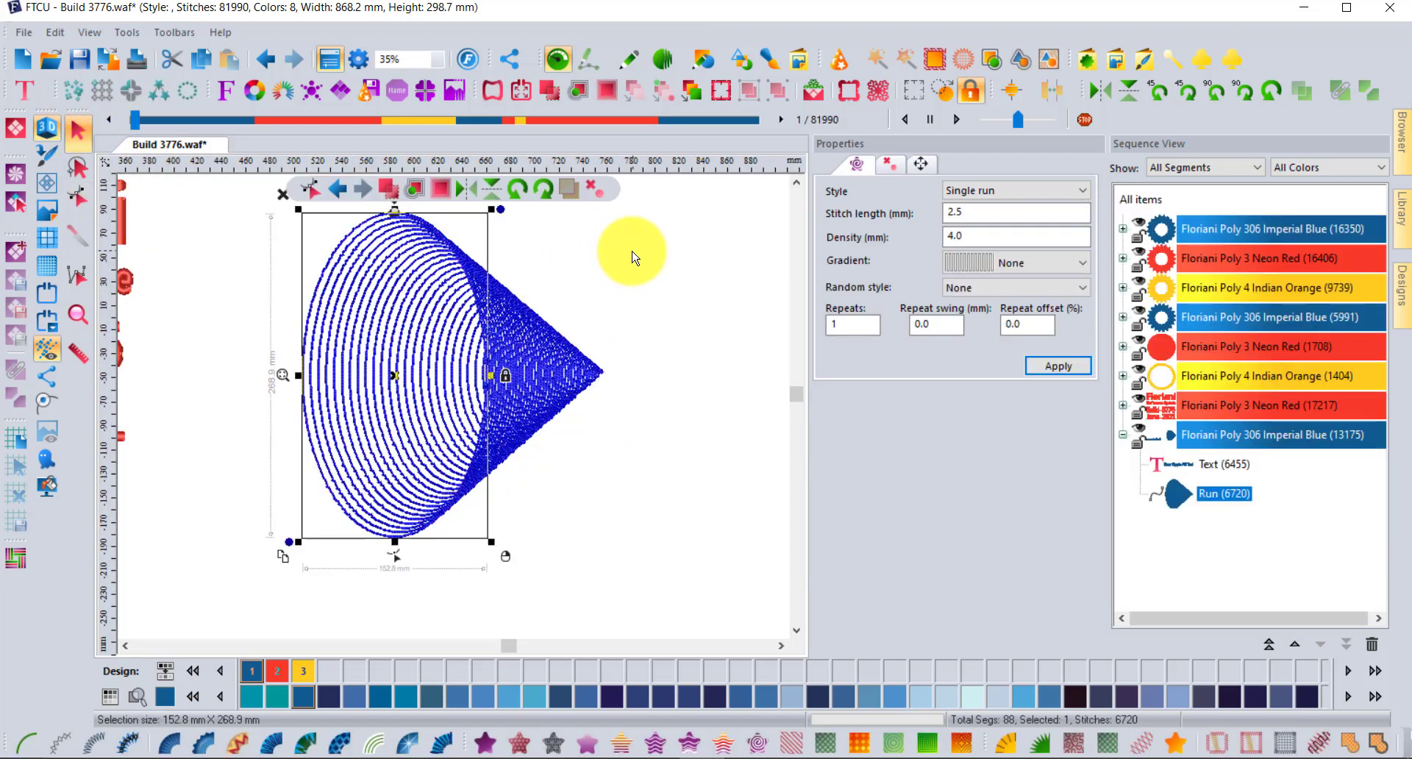
pyautogui.click(631, 253)
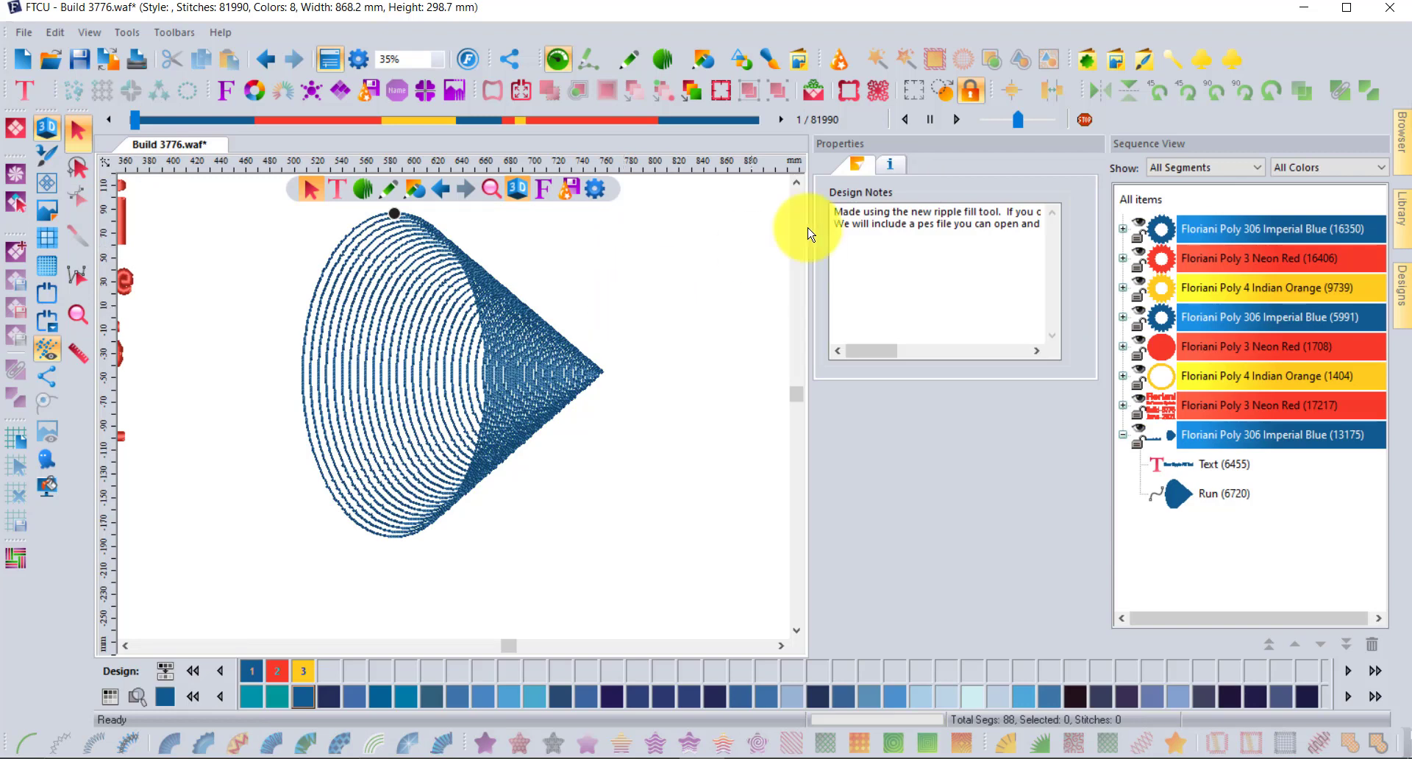
# Step: Insert the butterfly custom shape, about 87 by 79 mm, below and between the lettering and the ripple-filled ellipse
pyautogui.click(1088, 61)
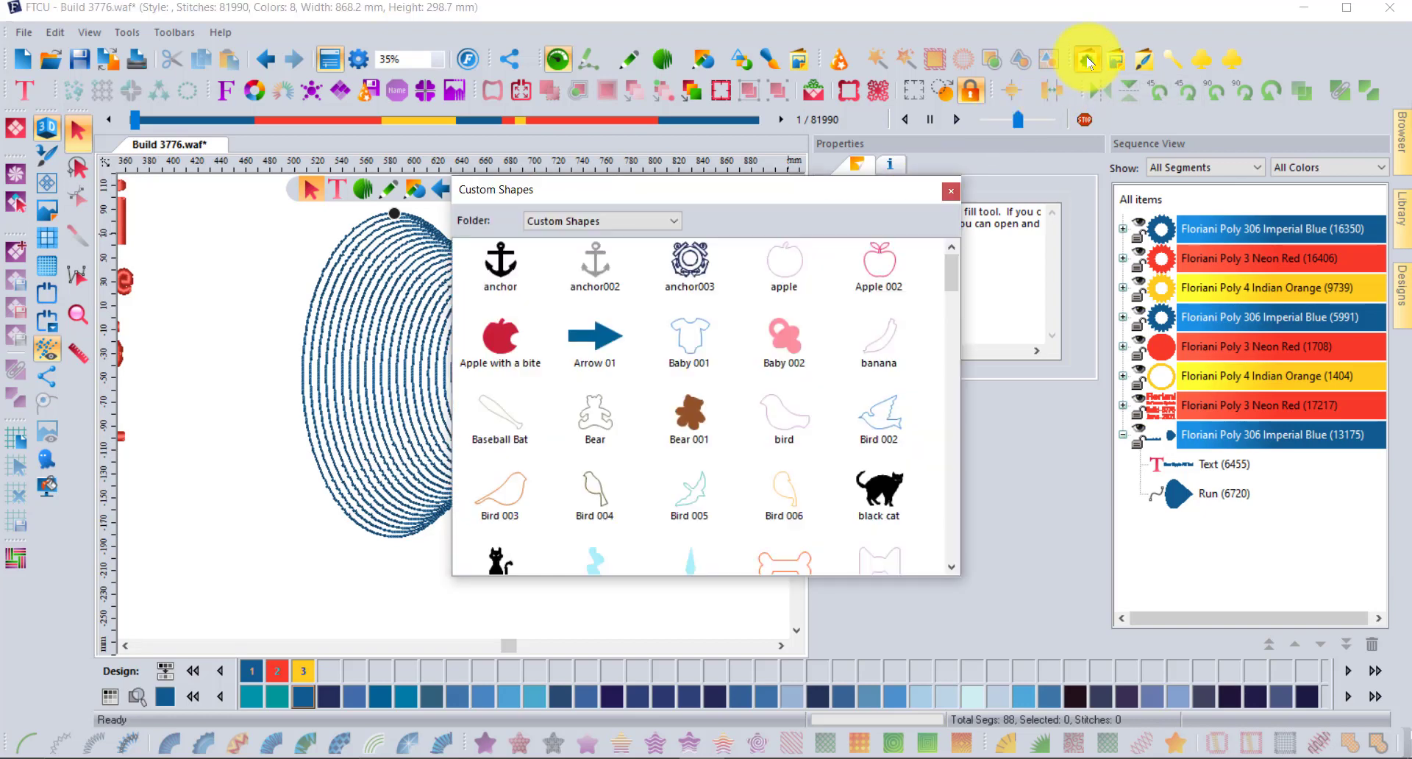
pyautogui.scroll(-5, 728, 370)
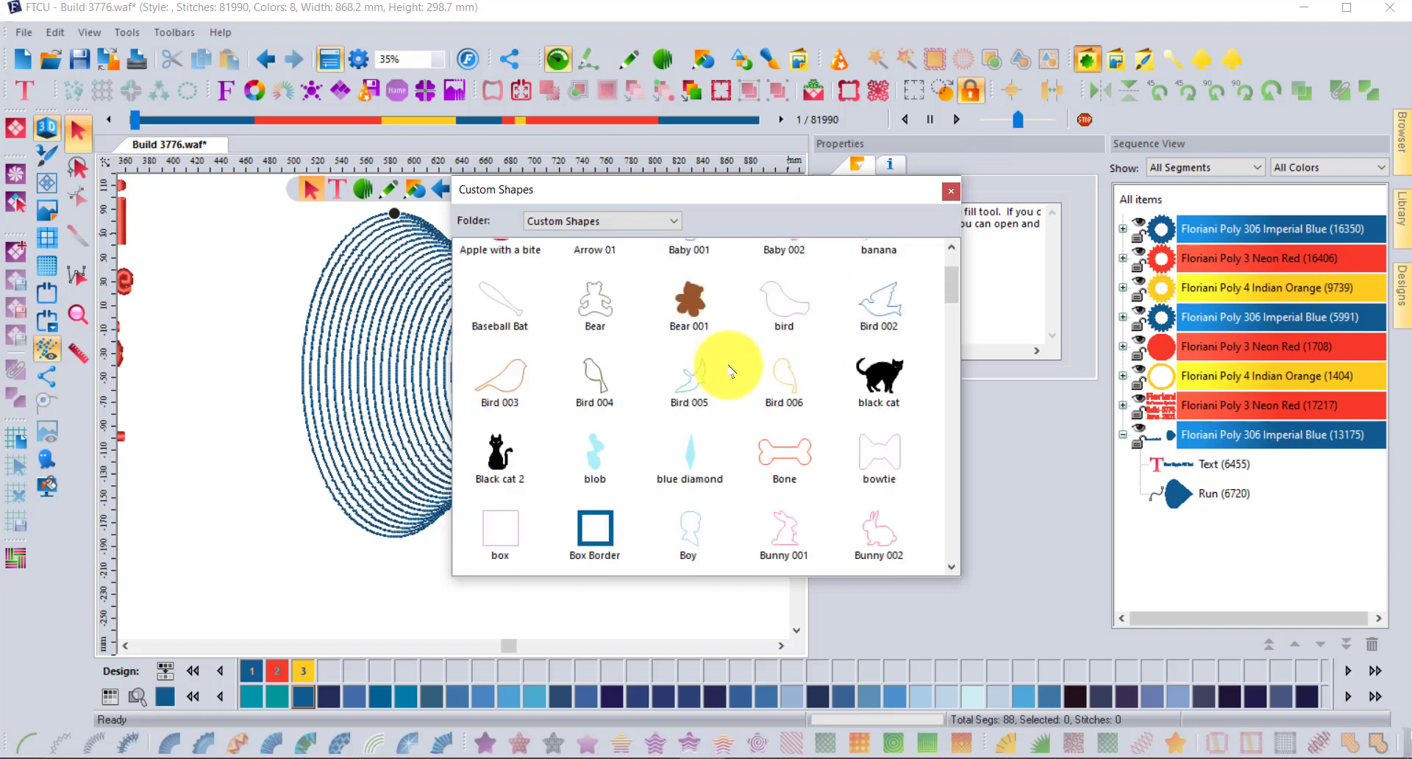
pyautogui.doubleClick(584, 384)
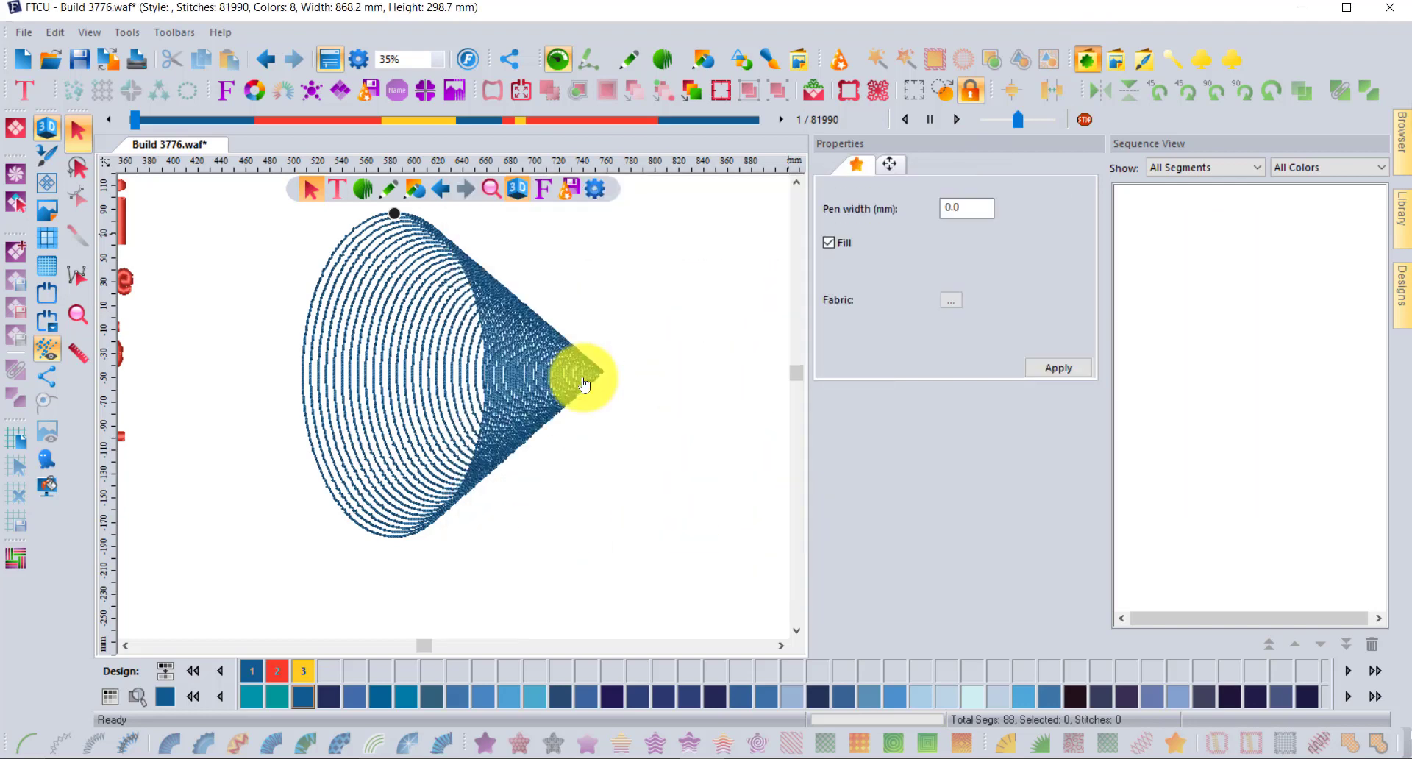
pyautogui.moveTo(584, 379); pyautogui.dragTo(545, 562)
pyautogui.scroll(3, 544, 563)
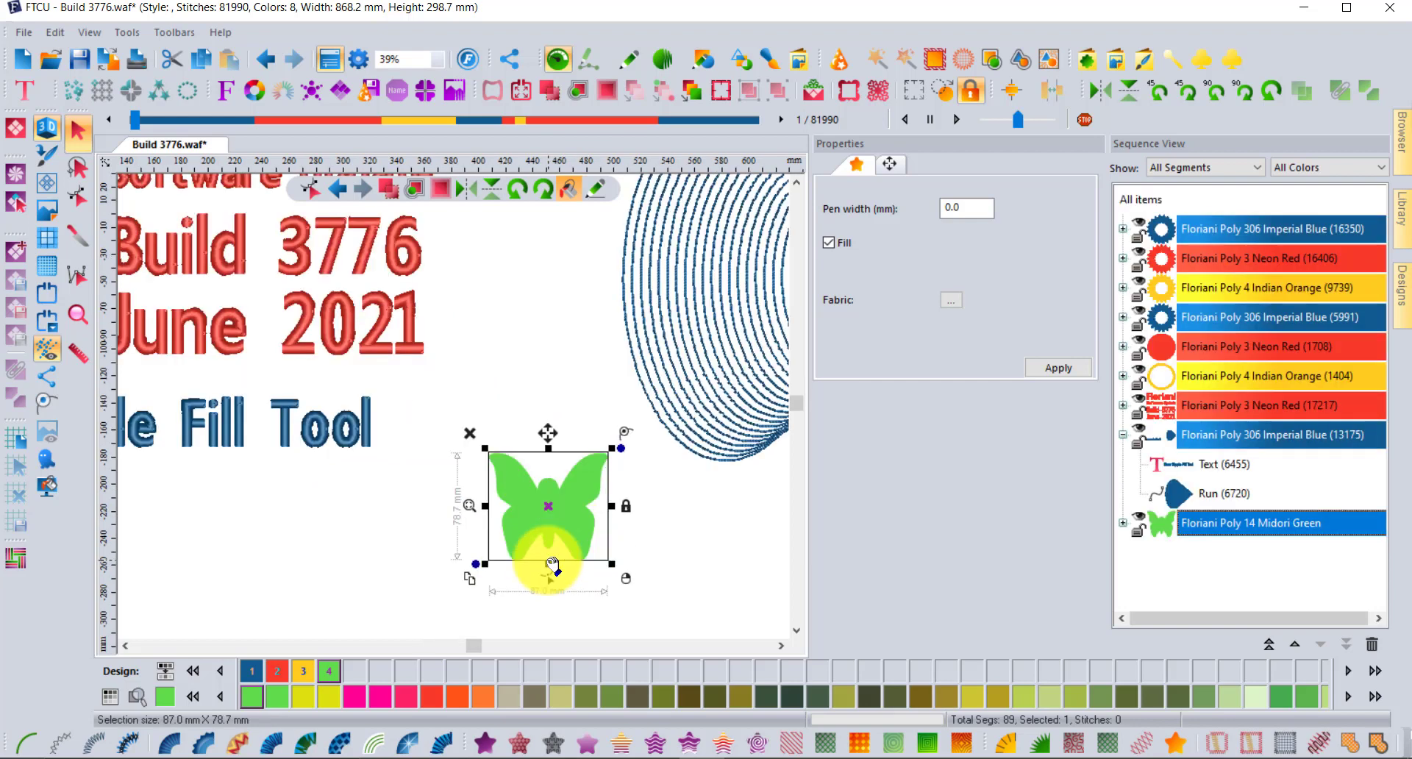
# Step: Convert the butterfly to a Ripple Fill, keeping the Single run style
pyautogui.click(758, 747)
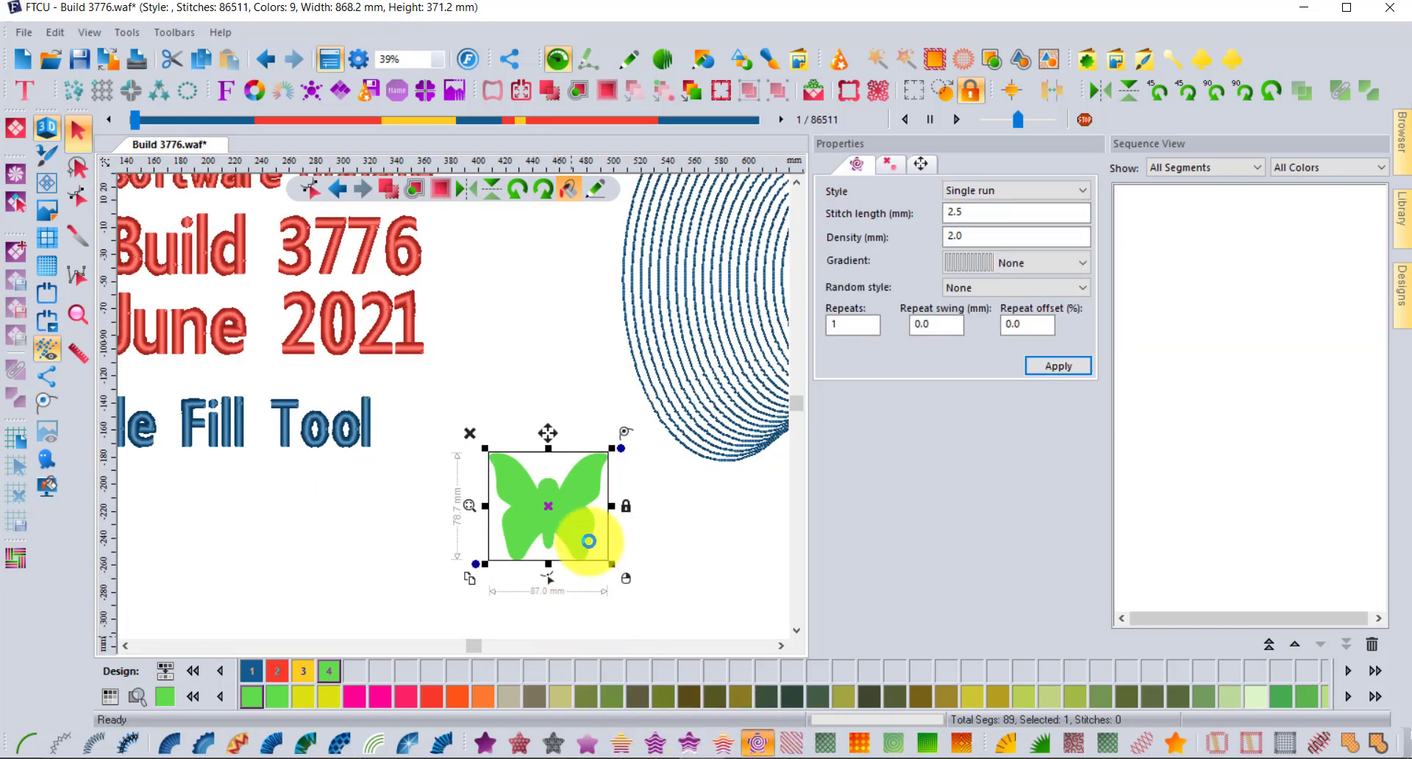
pyautogui.scroll(4, 543, 526)
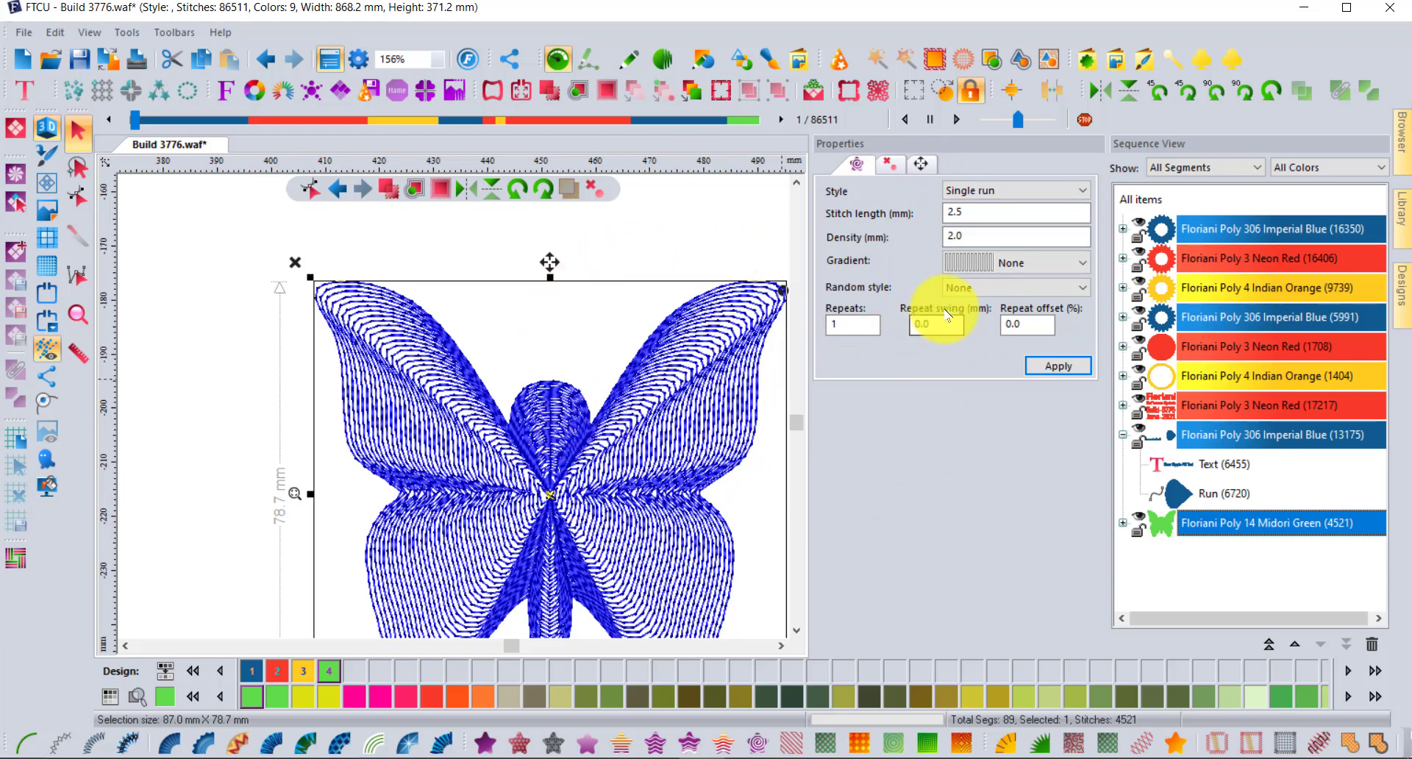
pyautogui.click(1027, 194)
pyautogui.click(1026, 194)
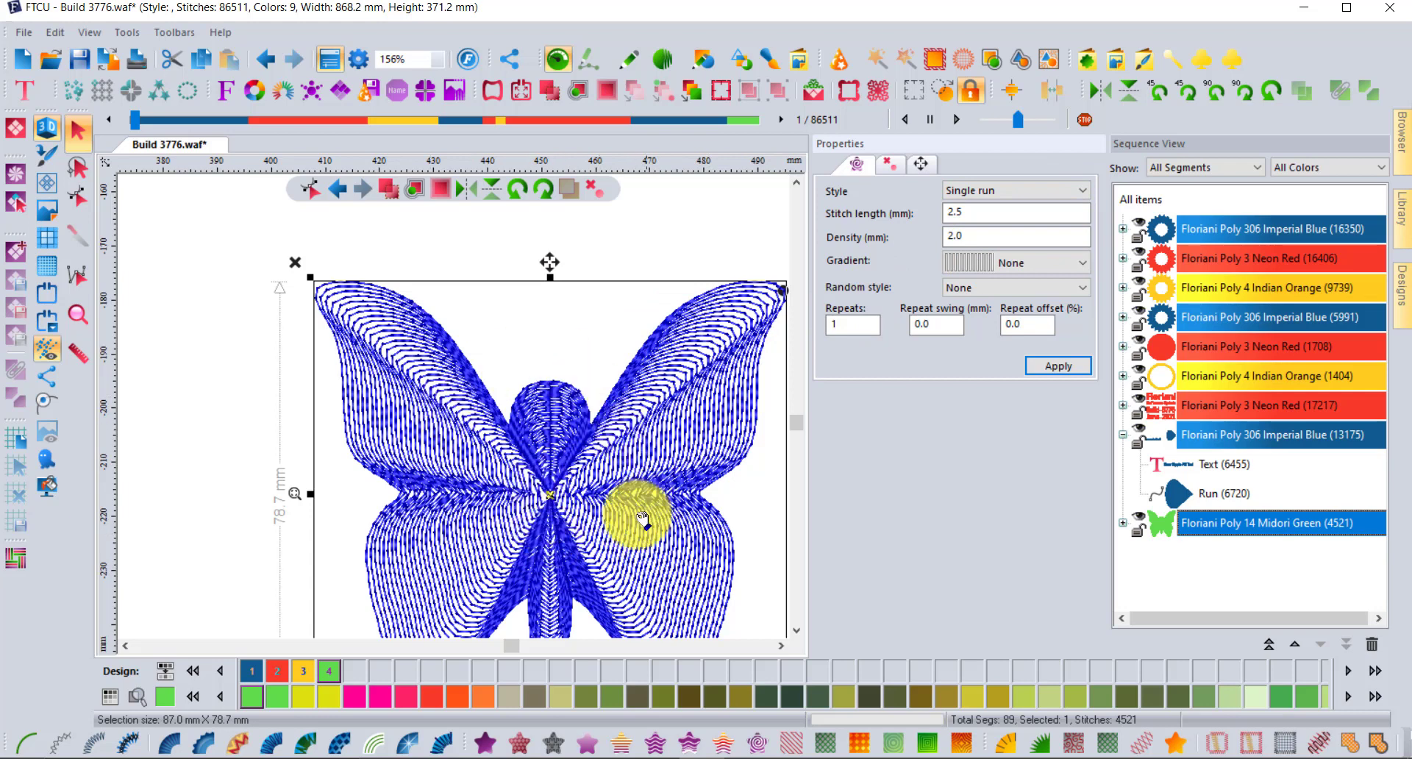
# Step: Set the butterfly's ripple density to 4.0 mm and regenerate the stitches
pyautogui.click(967, 235)
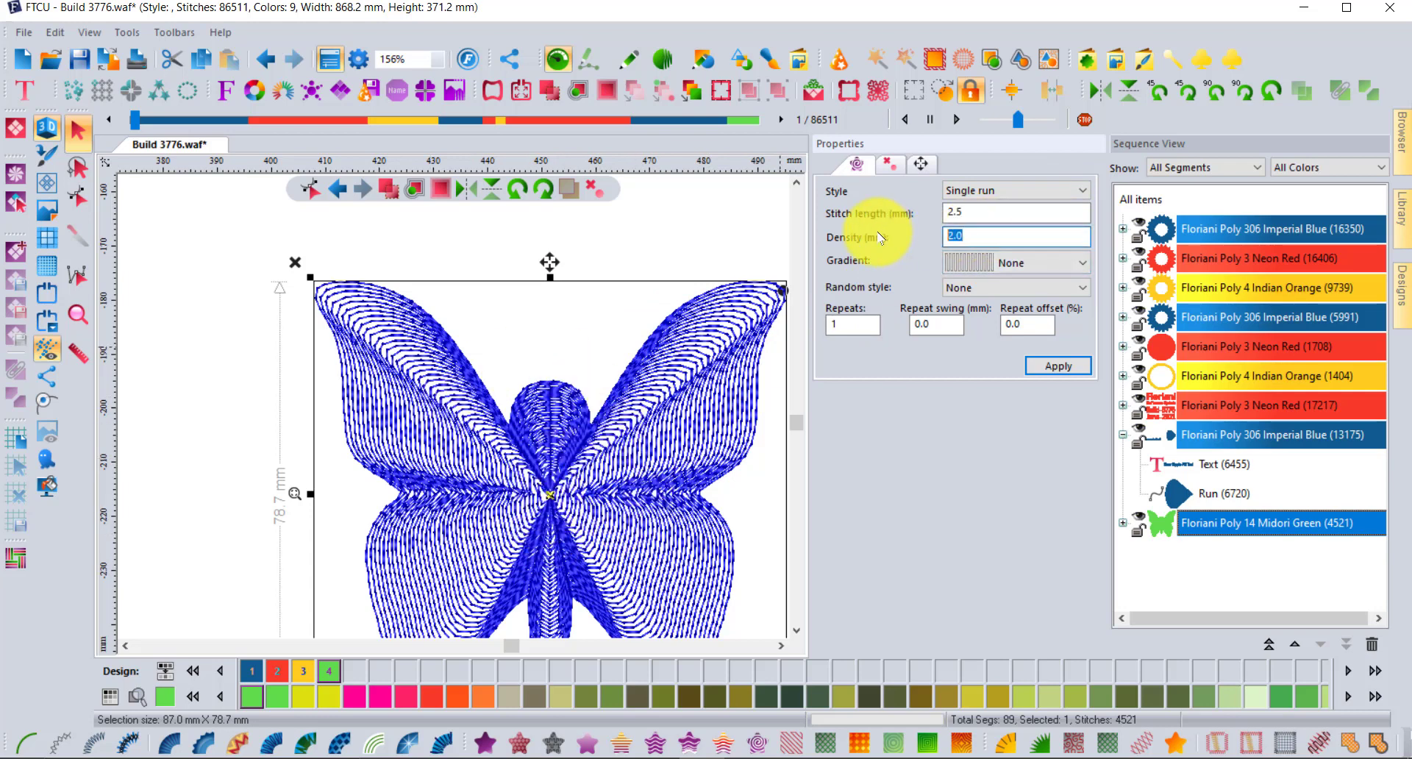
pyautogui.write('4.0')
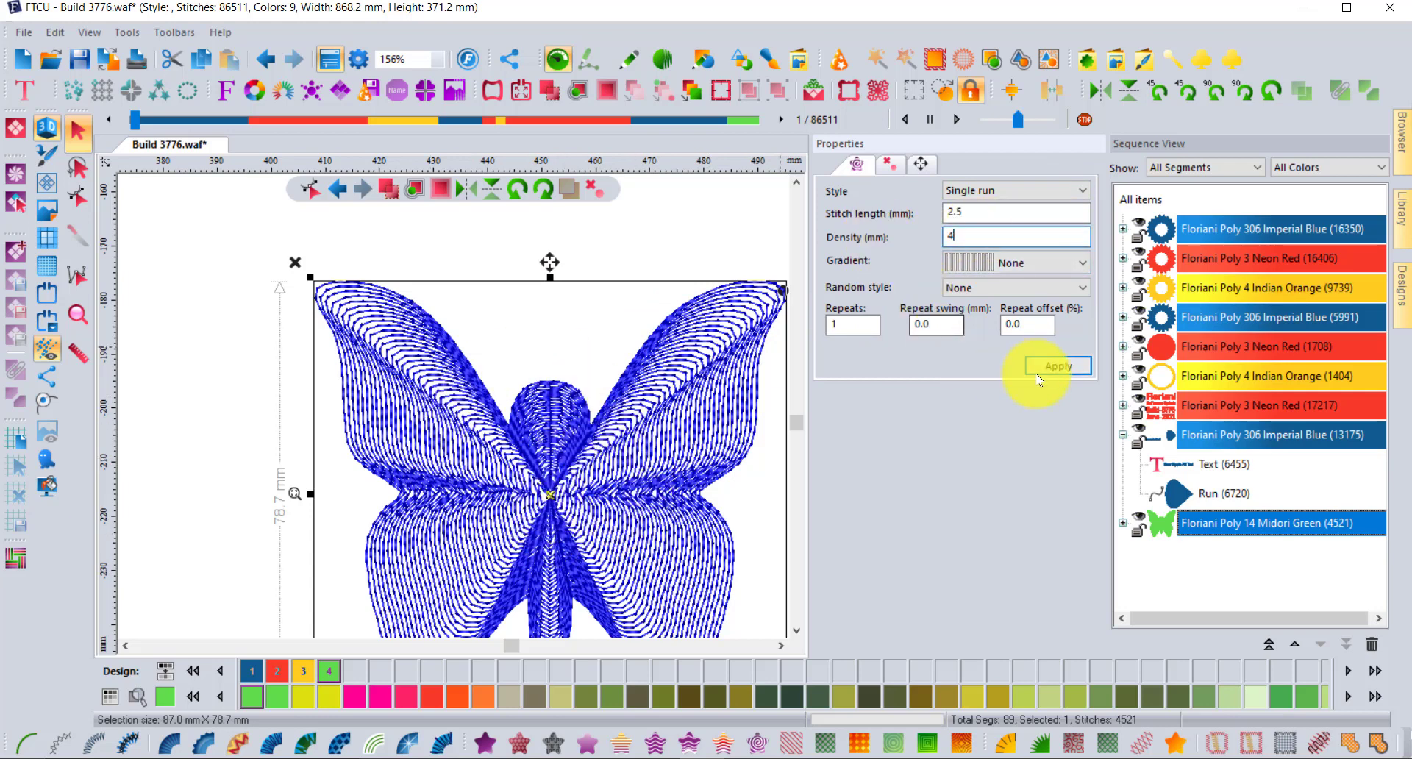
pyautogui.click(1070, 368)
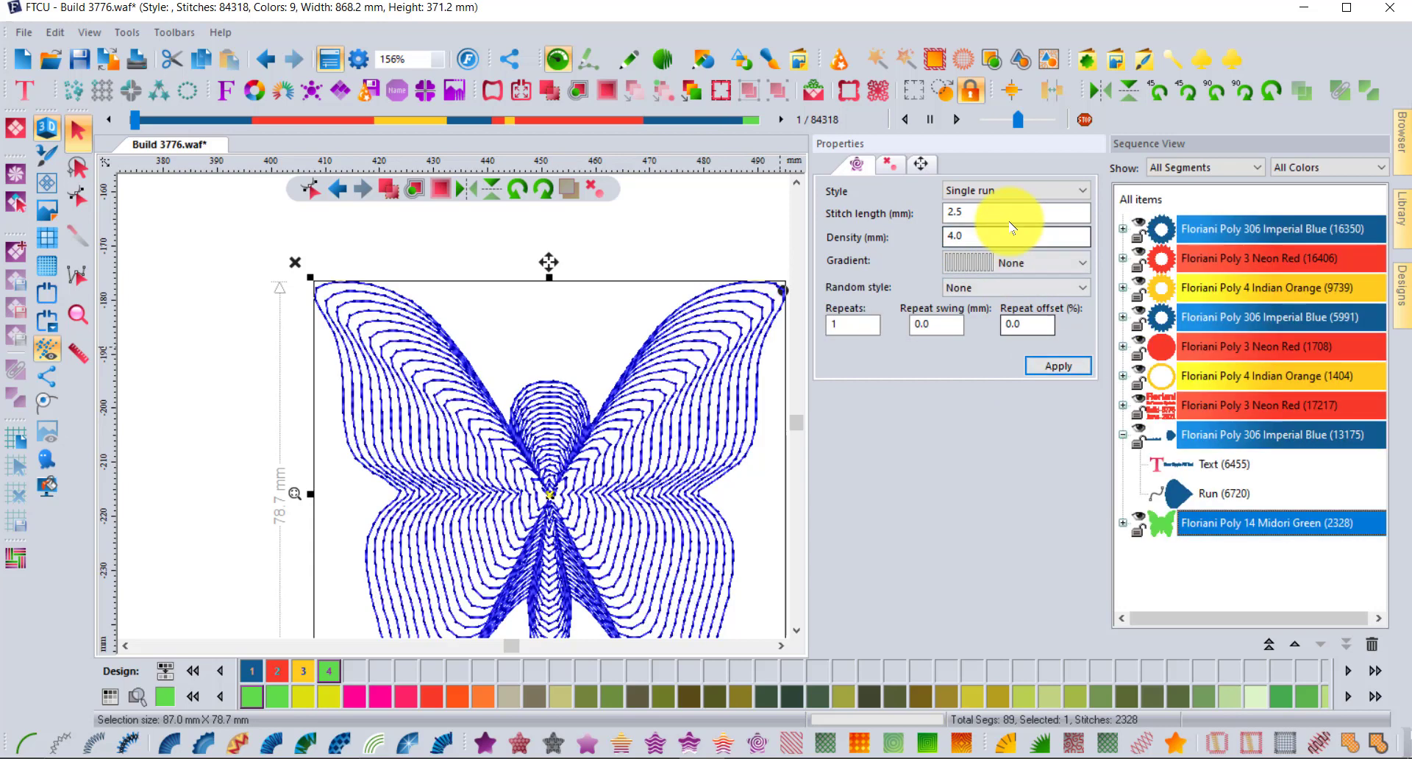
# Step: Try the Double run style on the butterfly's ripple fill and return it to Single run, regenerating the stitches each time
pyautogui.click(1001, 193)
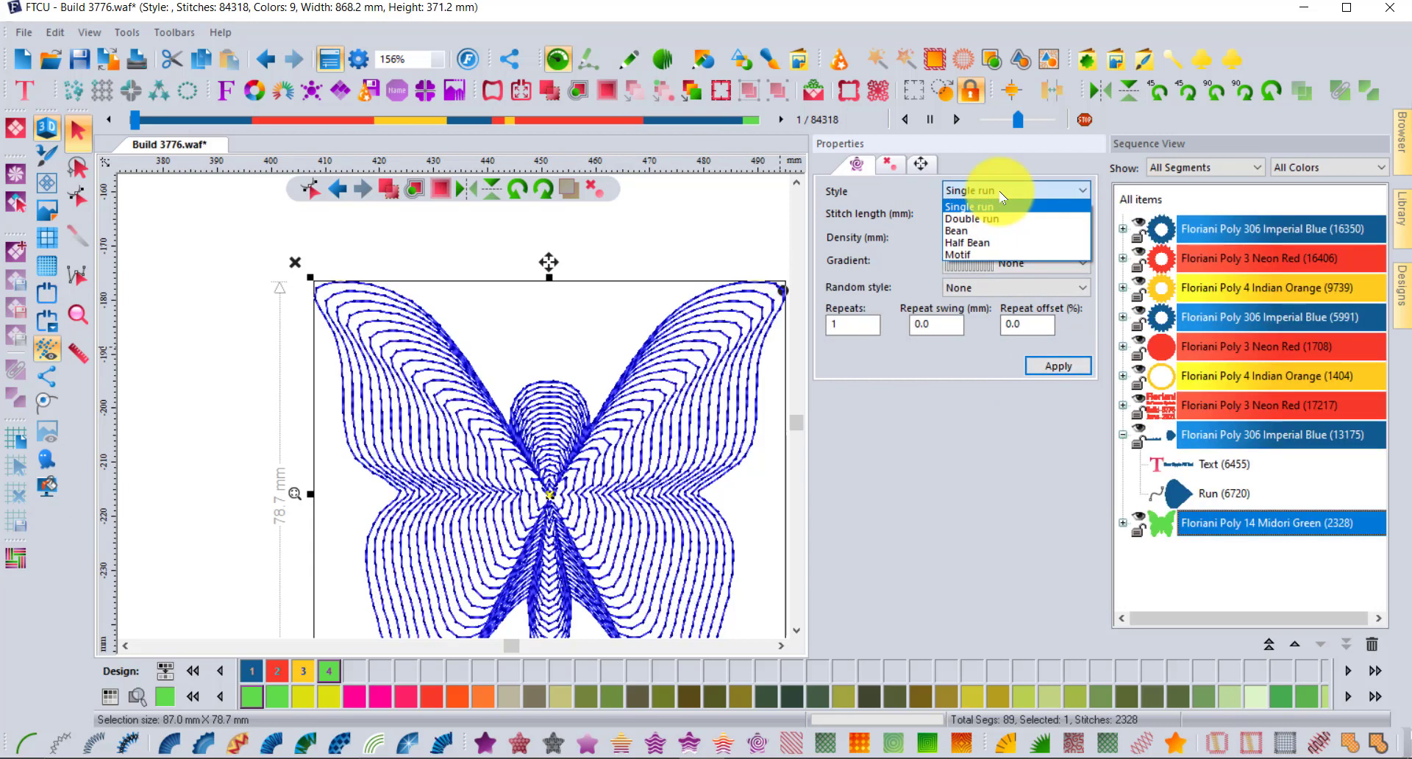
pyautogui.click(1001, 218)
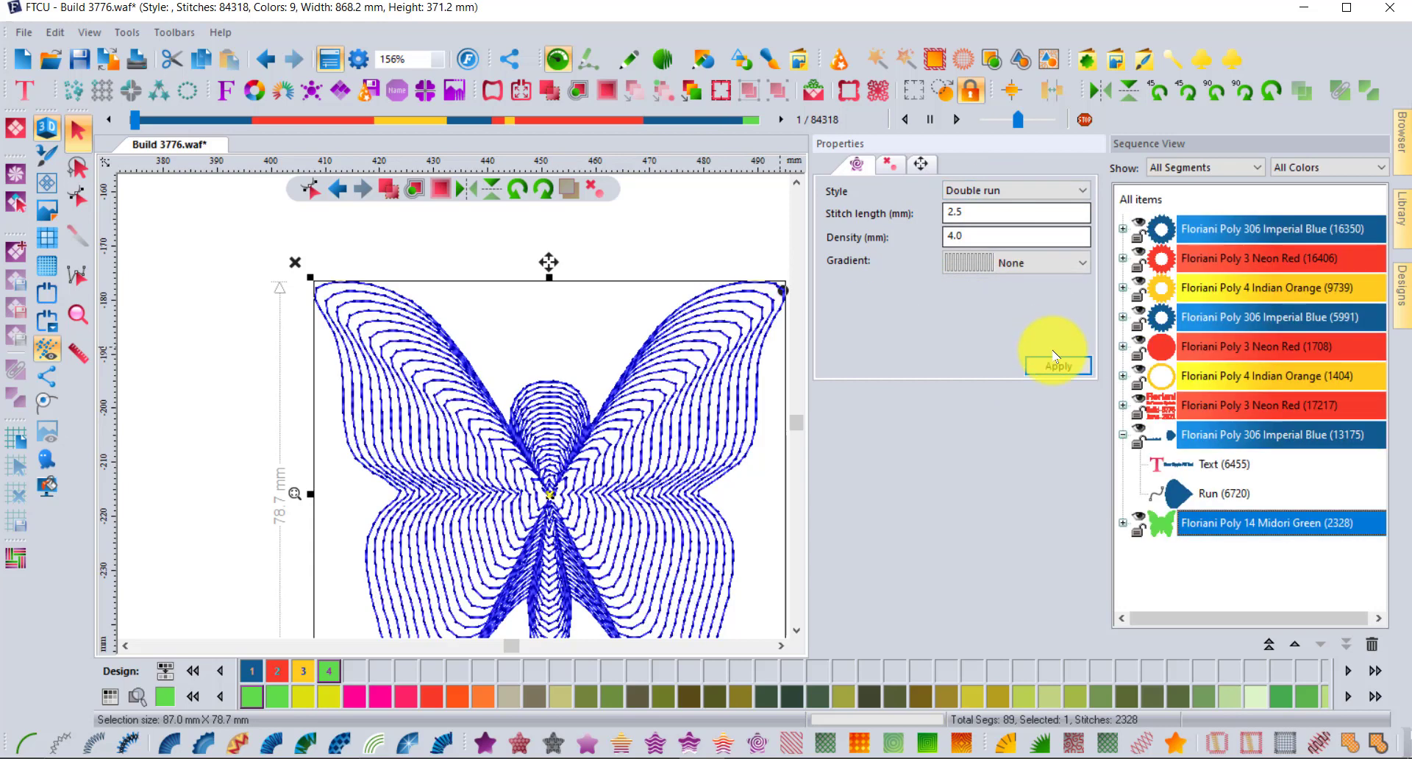
pyautogui.click(1058, 366)
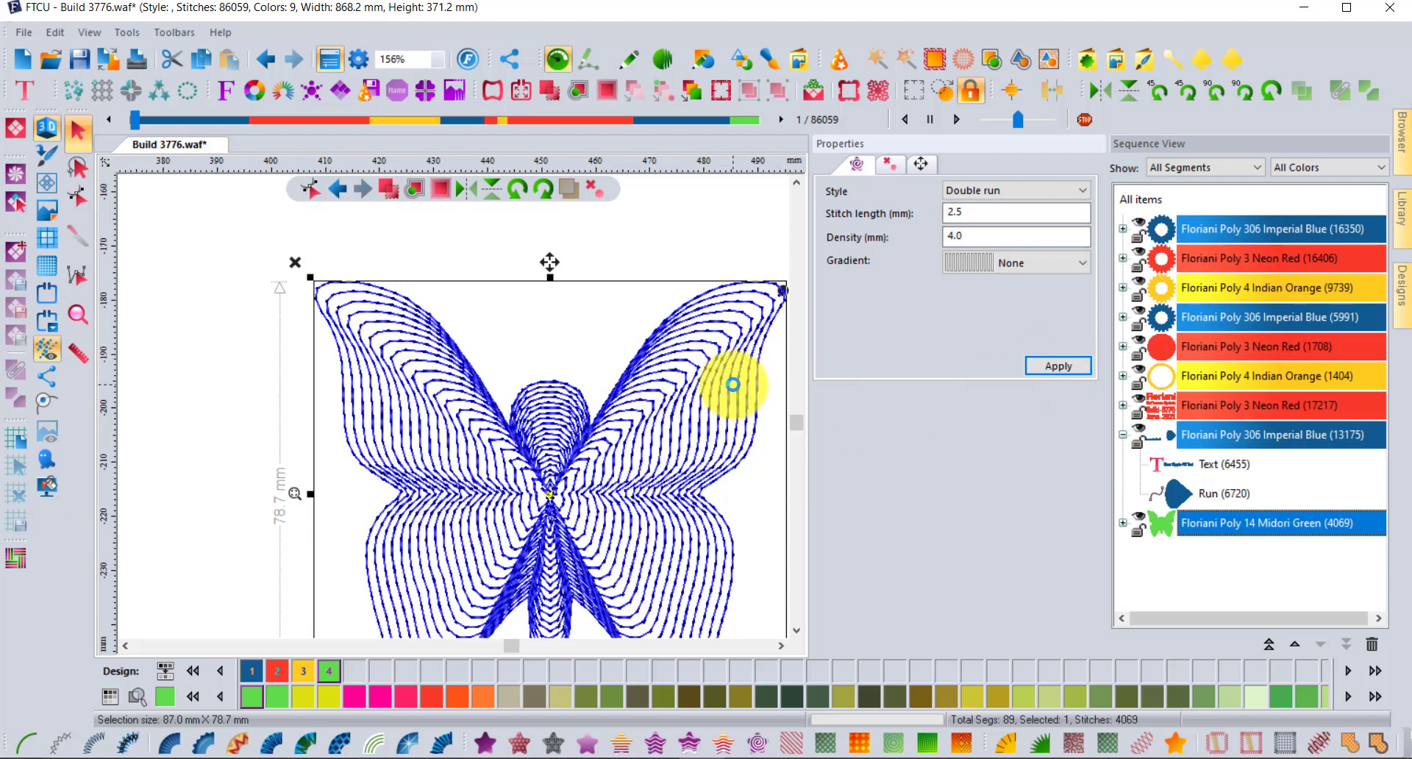
pyautogui.click(1027, 191)
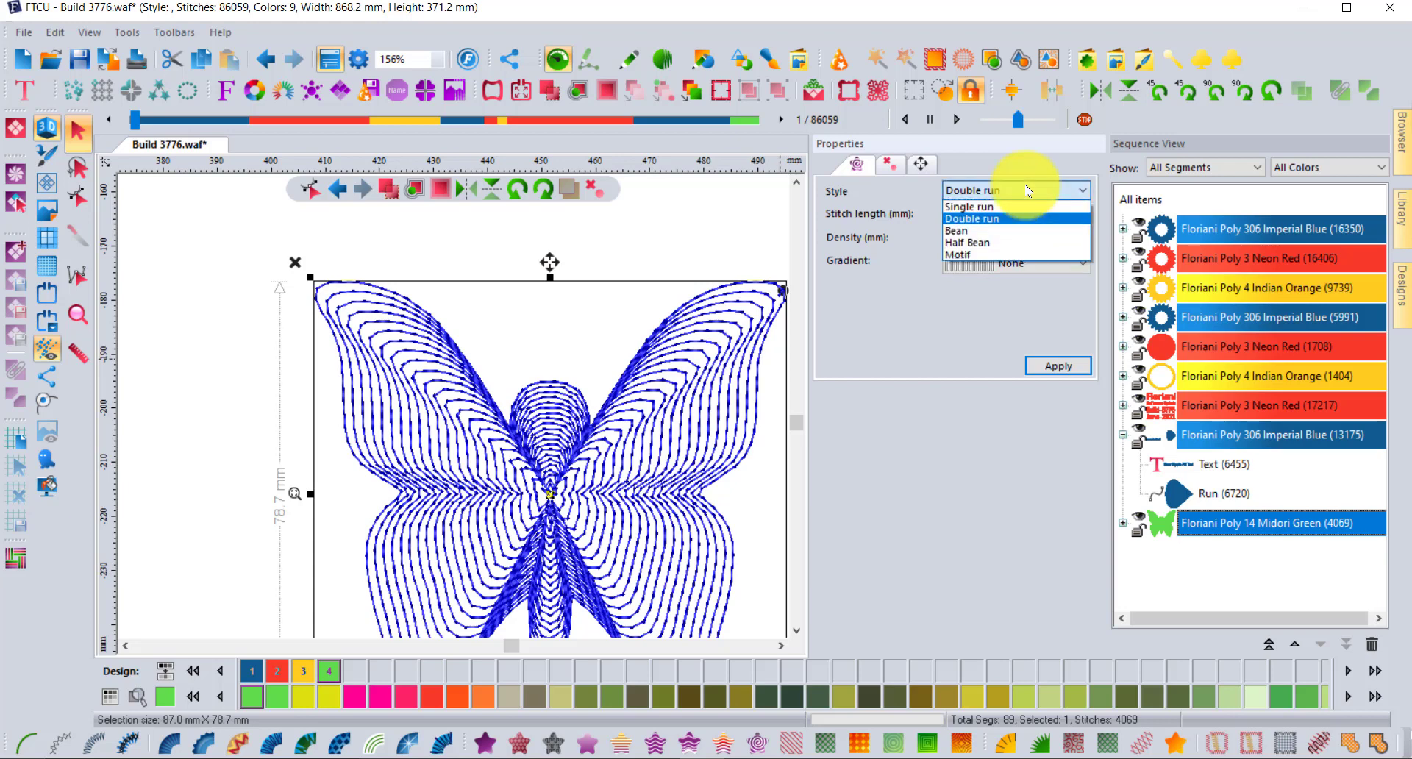
pyautogui.click(996, 212)
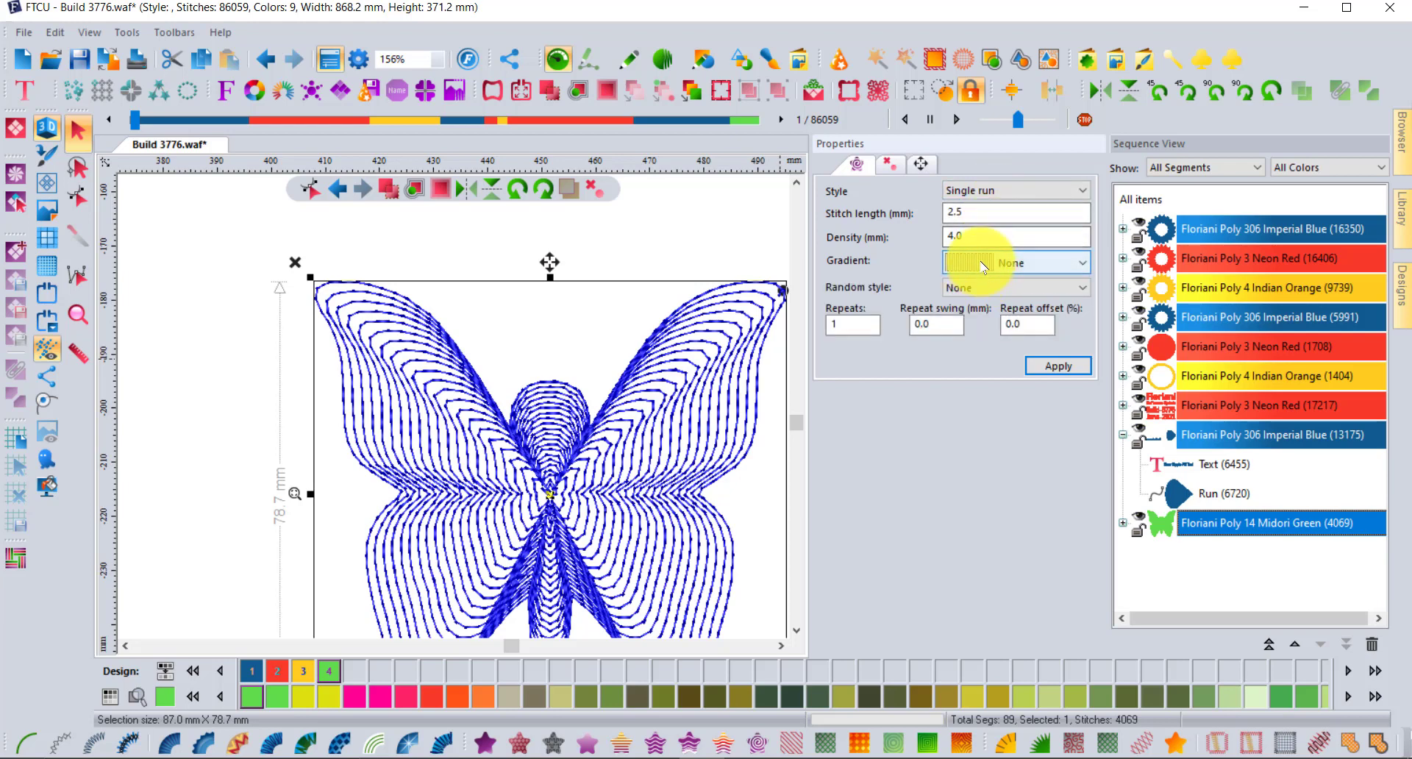
pyautogui.click(1057, 366)
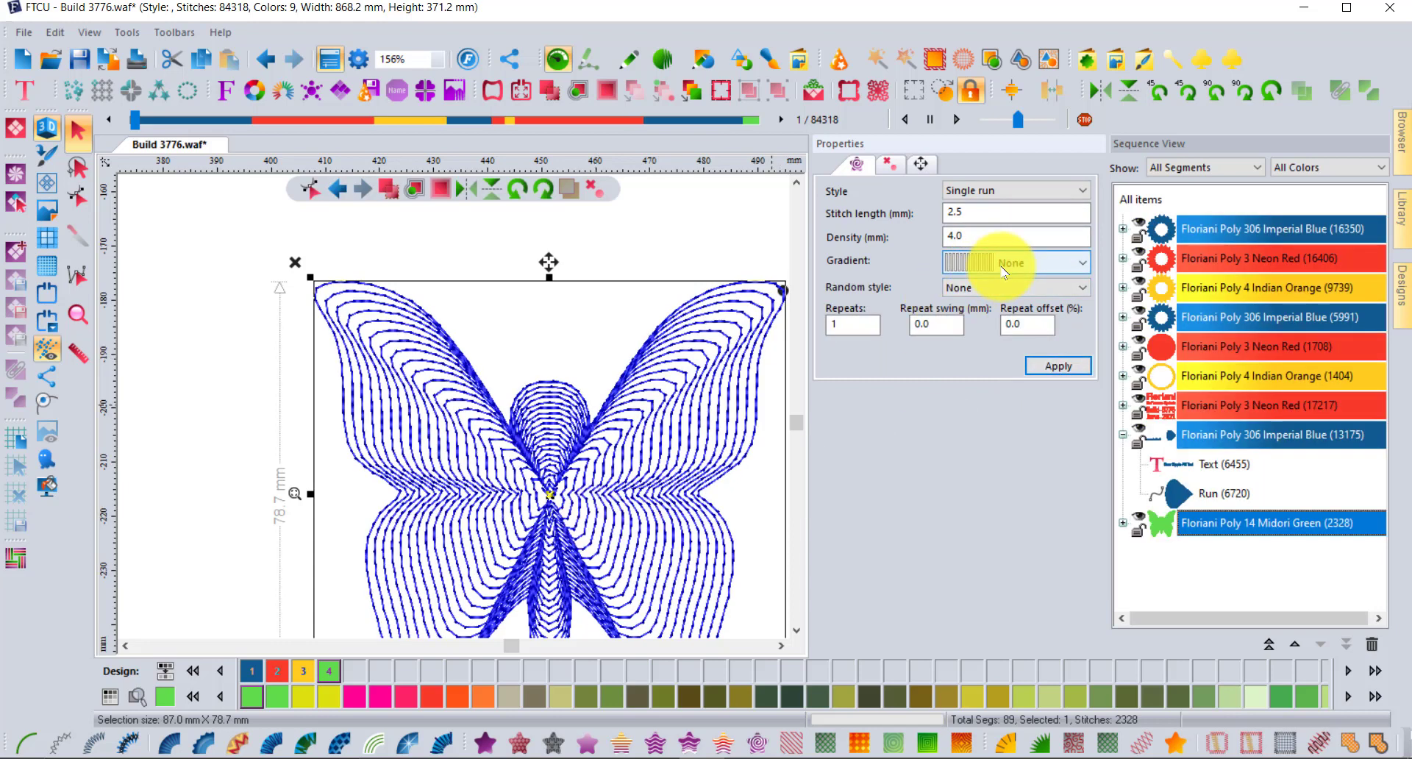
# Step: Apply a Linear increasing gradient to the butterfly's ripple fill
pyautogui.click(1004, 269)
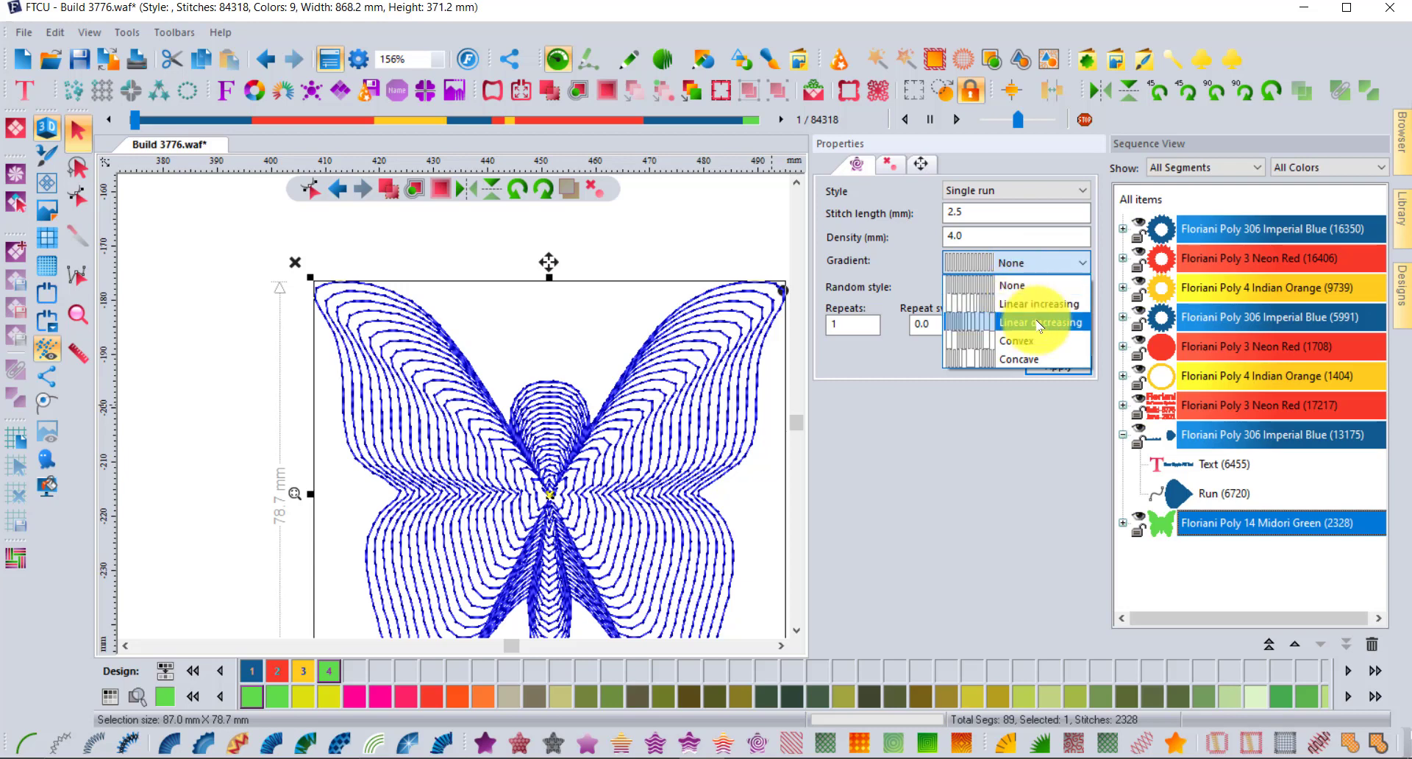
pyautogui.click(1037, 304)
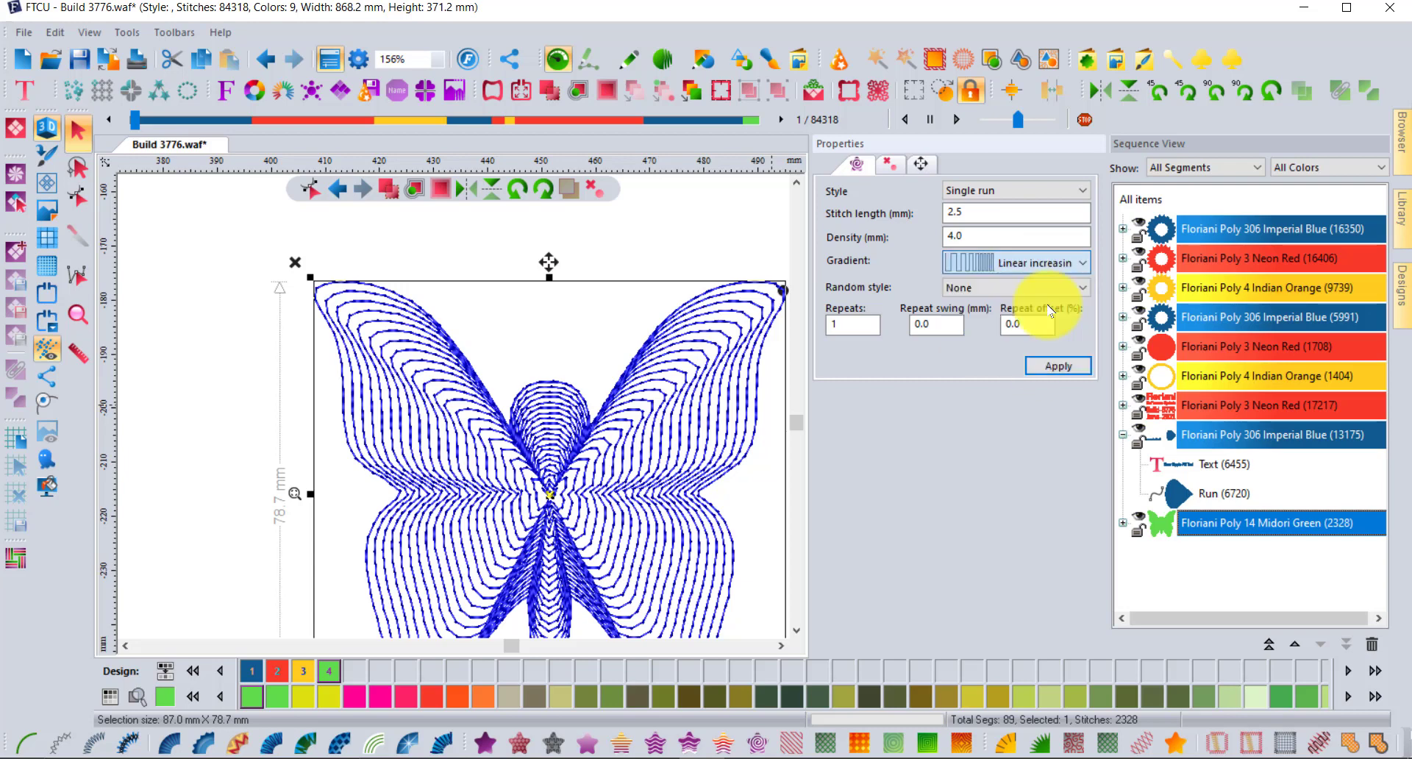
pyautogui.click(1056, 365)
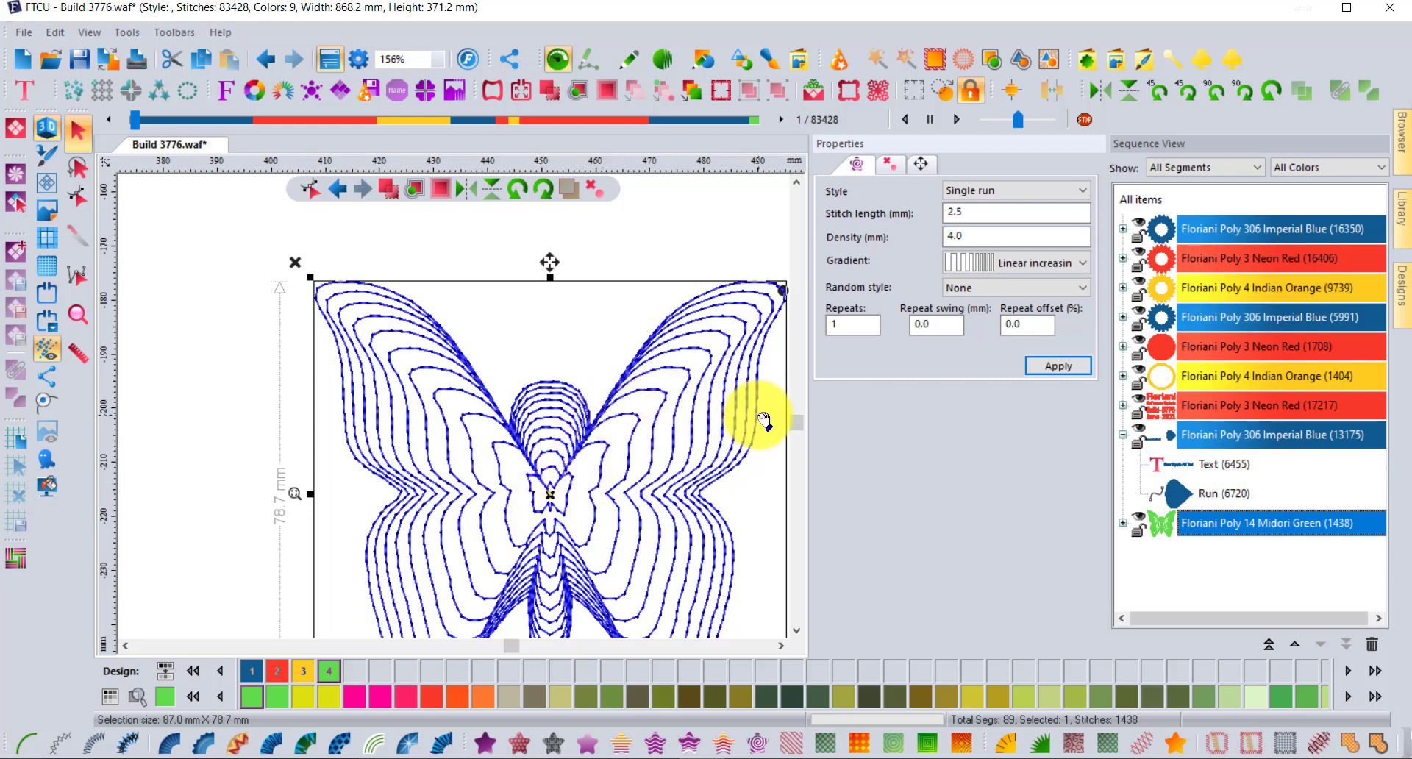
# Step: Set the butterfly's ripple density to 2.0 mm, keeping its gradient, and regenerate the stitches
pyautogui.doubleClick(1003, 235)
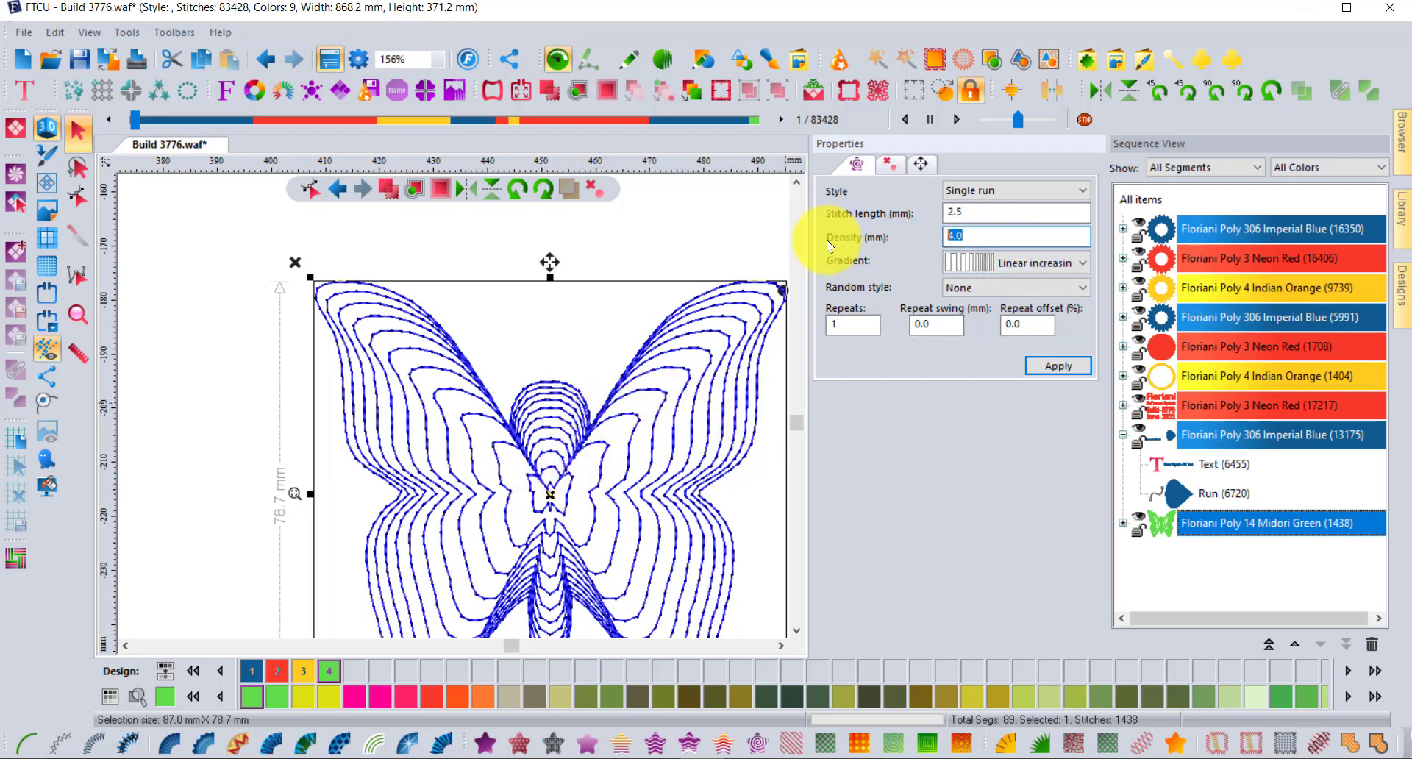
pyautogui.write('2')
pyautogui.click(1073, 374)
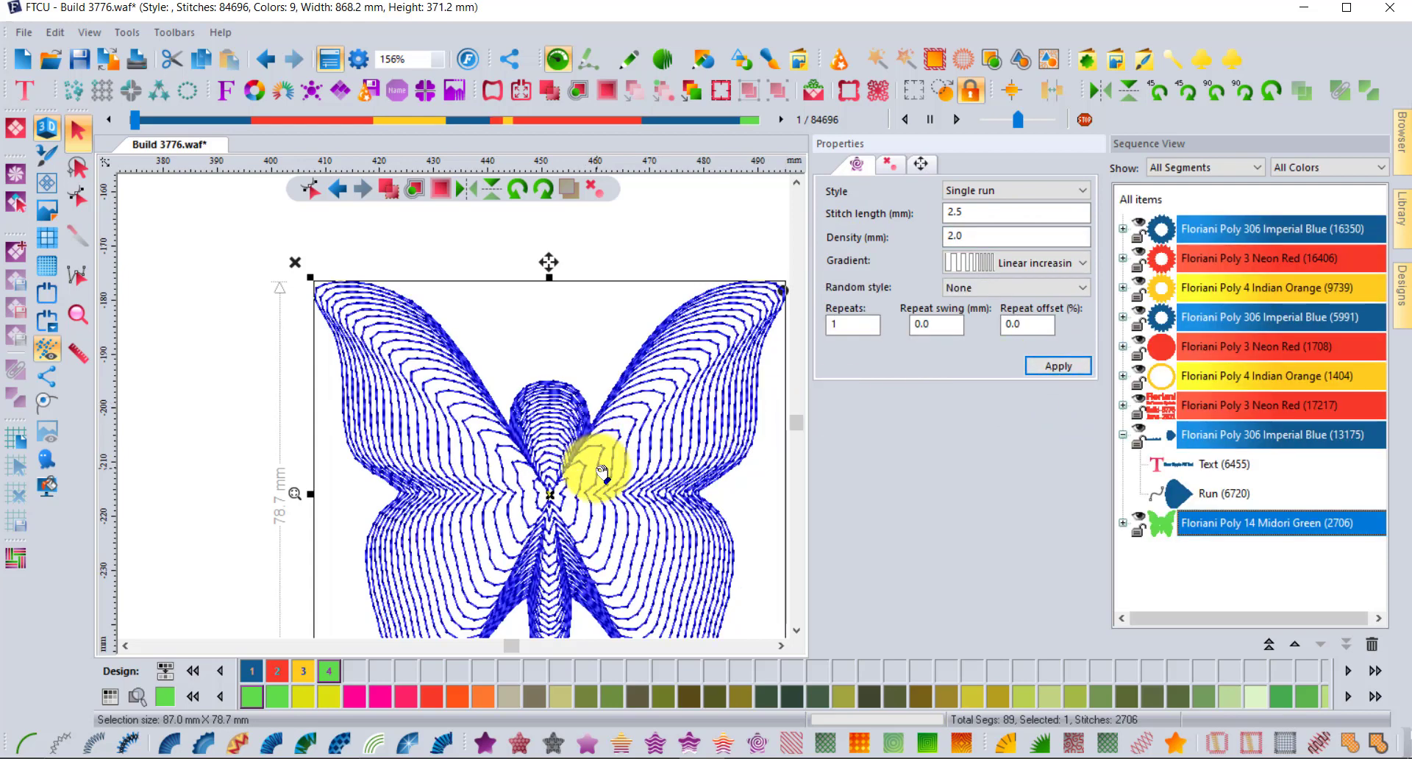
# Step: Change the butterfly's gradient to Linear decreasing, regenerate the stitches and examine the line spacing around its center up close
pyautogui.scroll(-2, 601, 471)
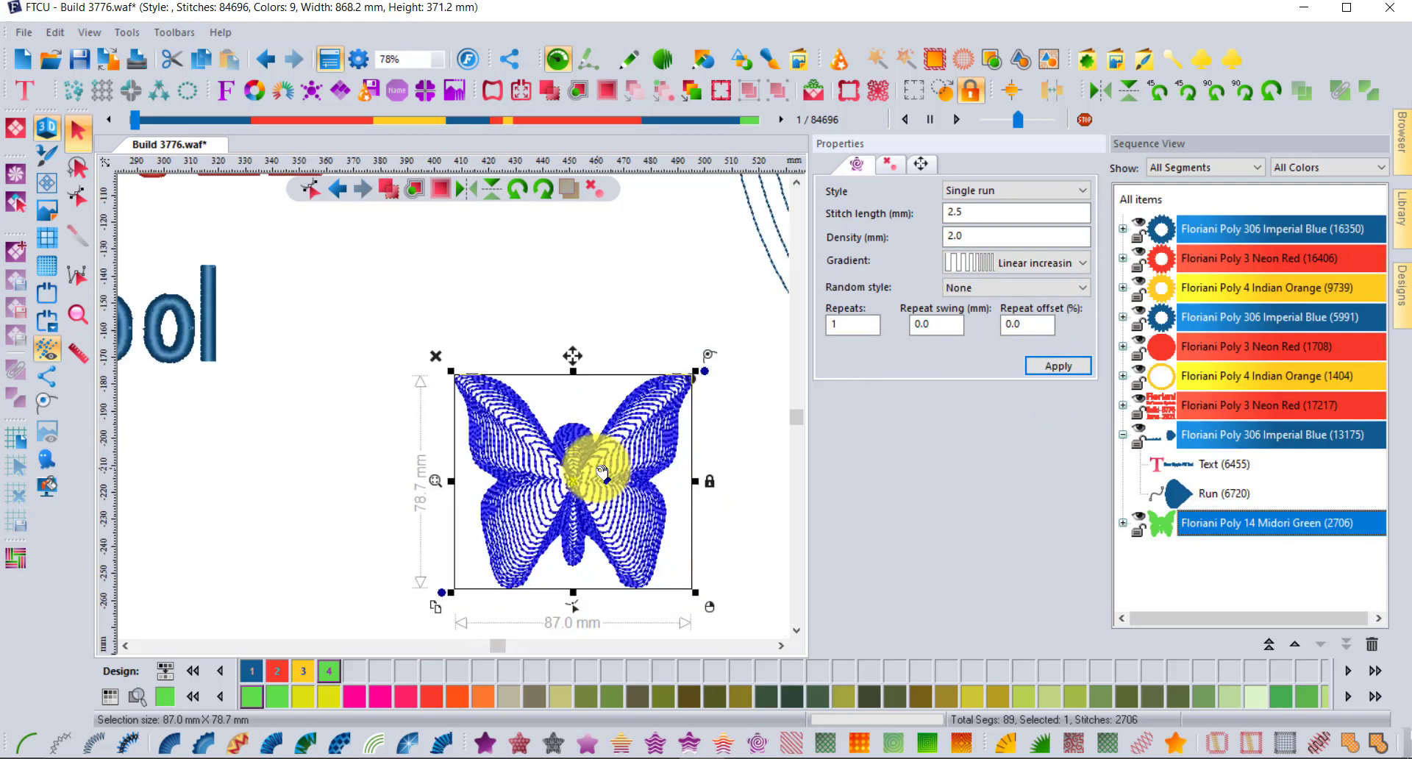
pyautogui.click(1012, 264)
pyautogui.click(1037, 323)
pyautogui.click(1052, 366)
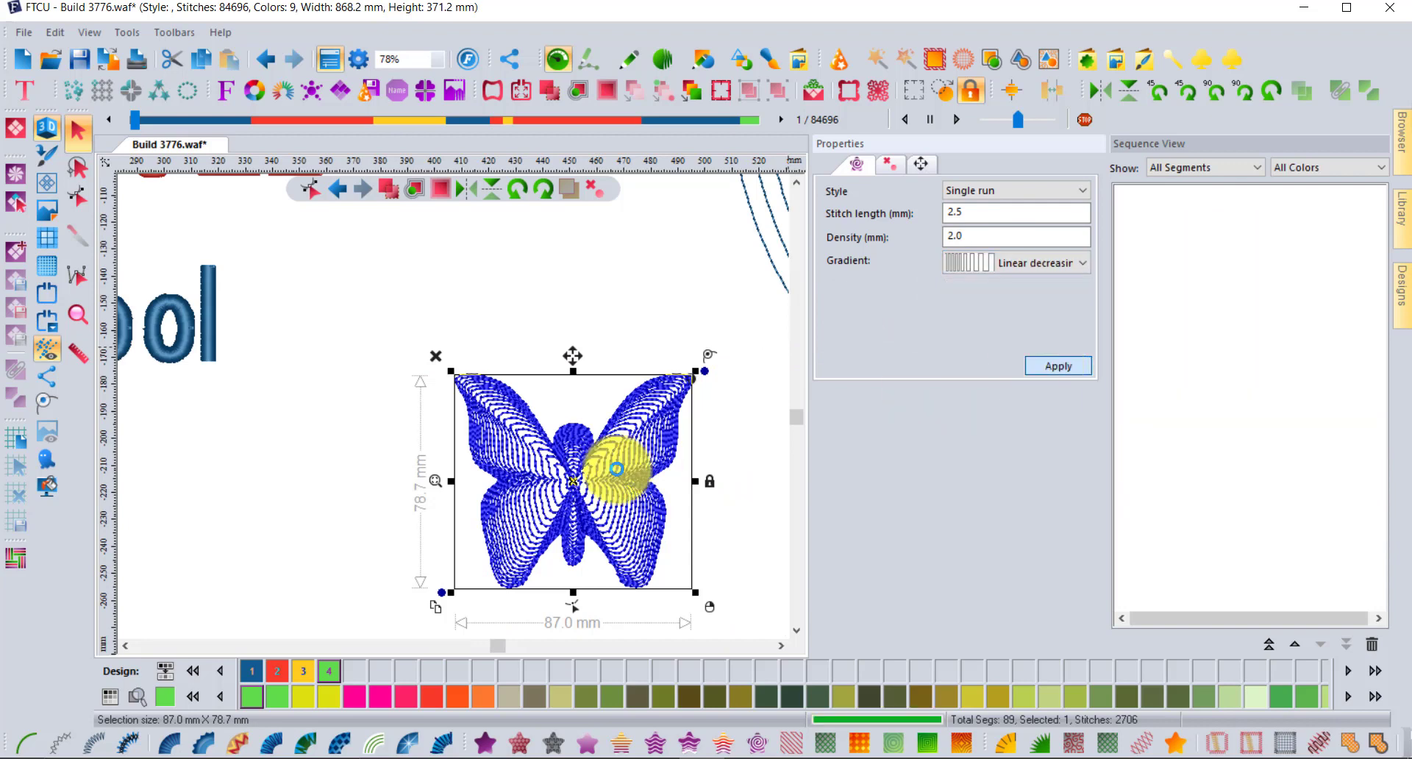
pyautogui.scroll(4, 581, 485)
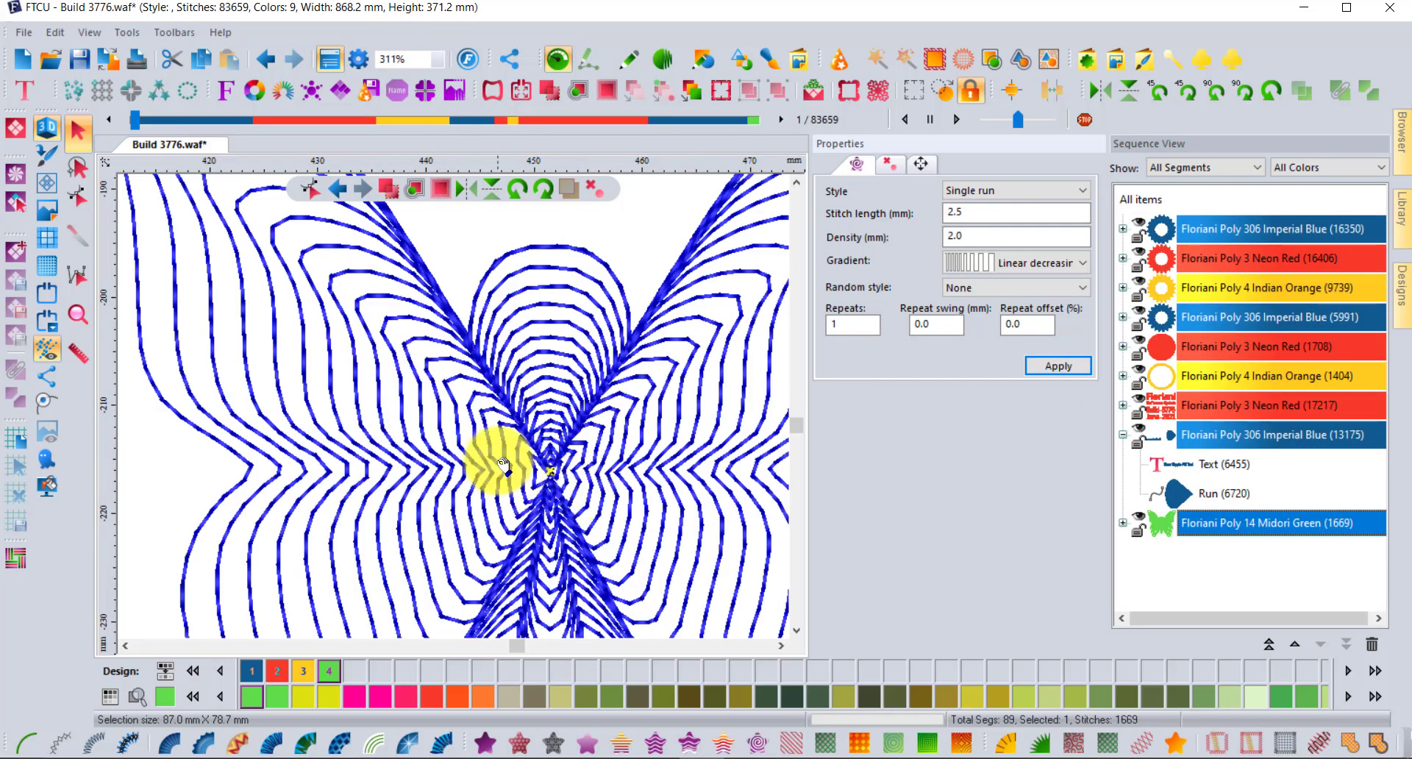
pyautogui.scroll(-2, 265, 414)
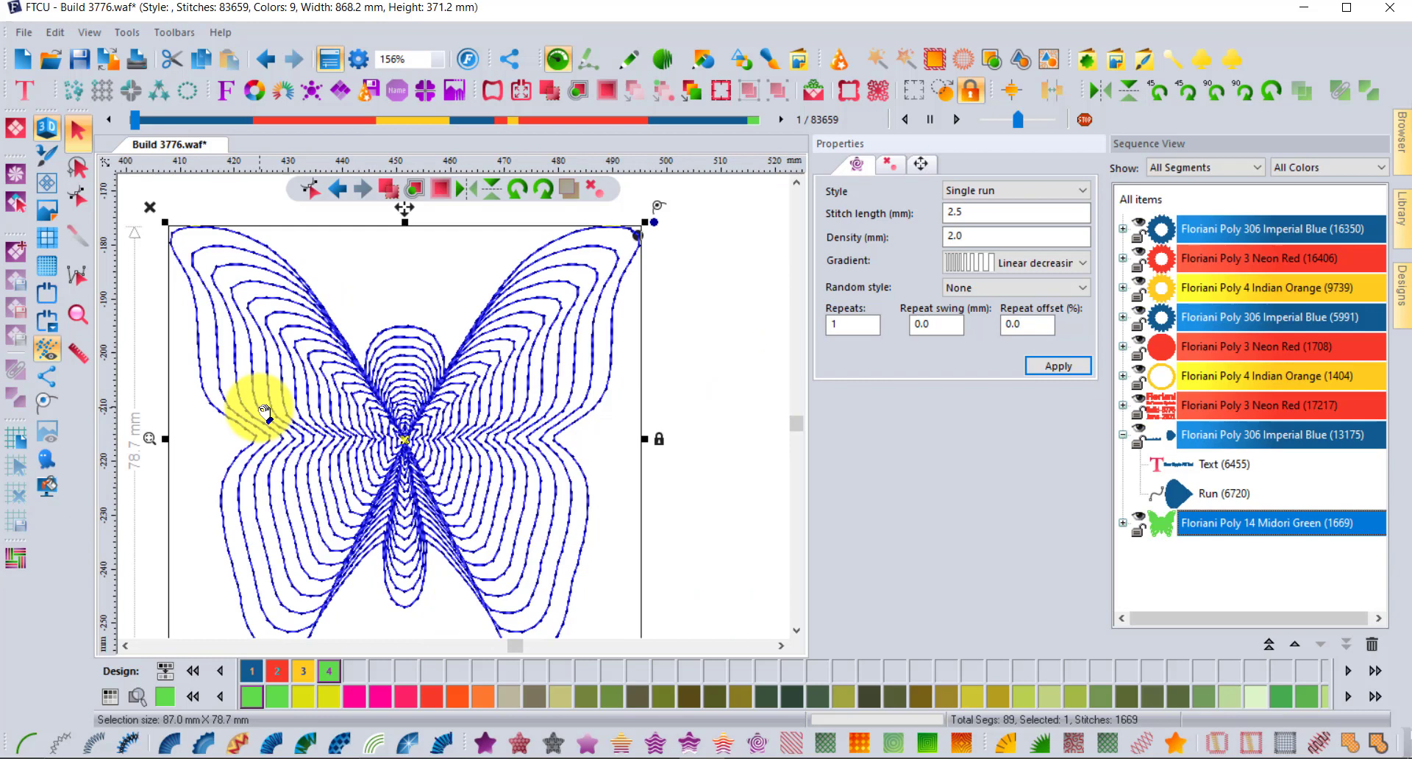
# Step: Create a new blank design and draw an open, curved freeform artwork path, about 74 by 75 mm
pyautogui.click(20, 59)
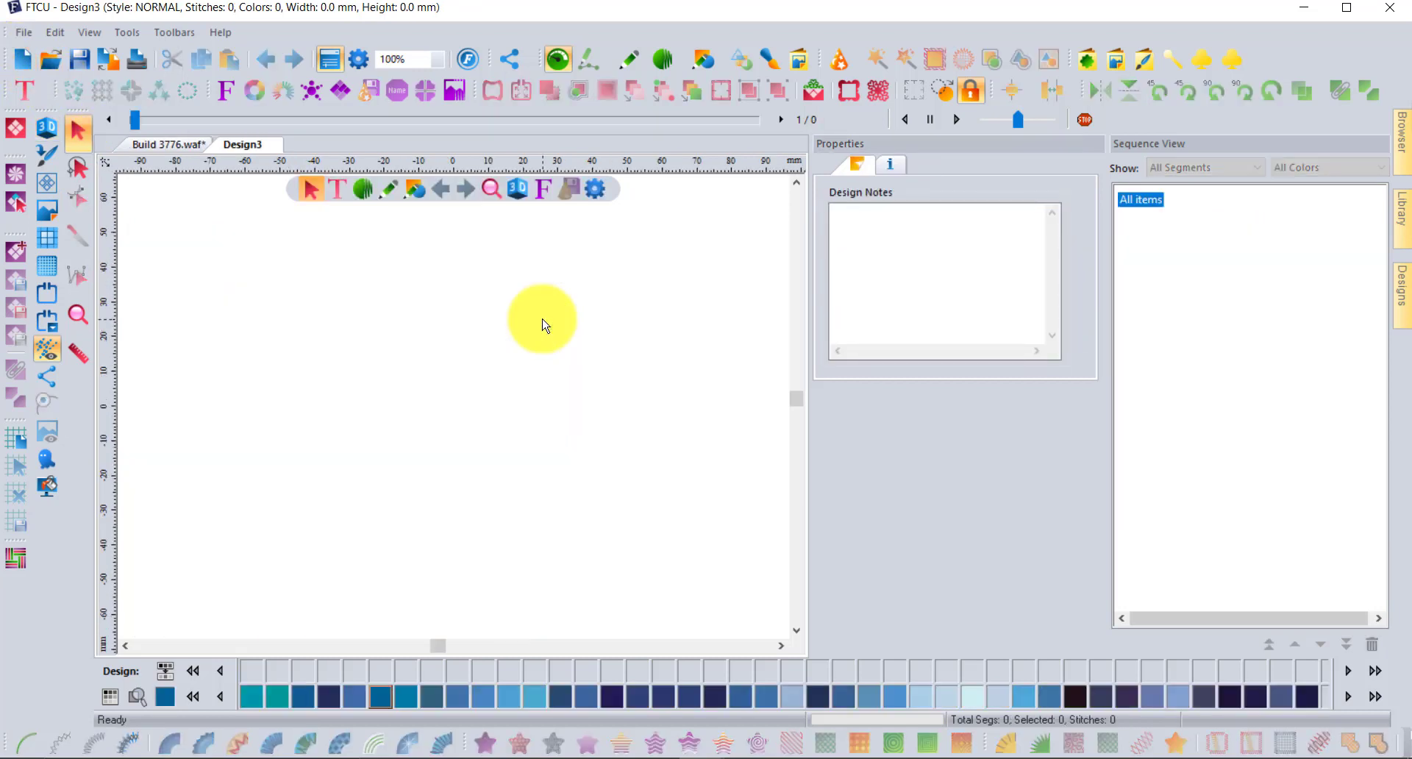
pyautogui.click(633, 62)
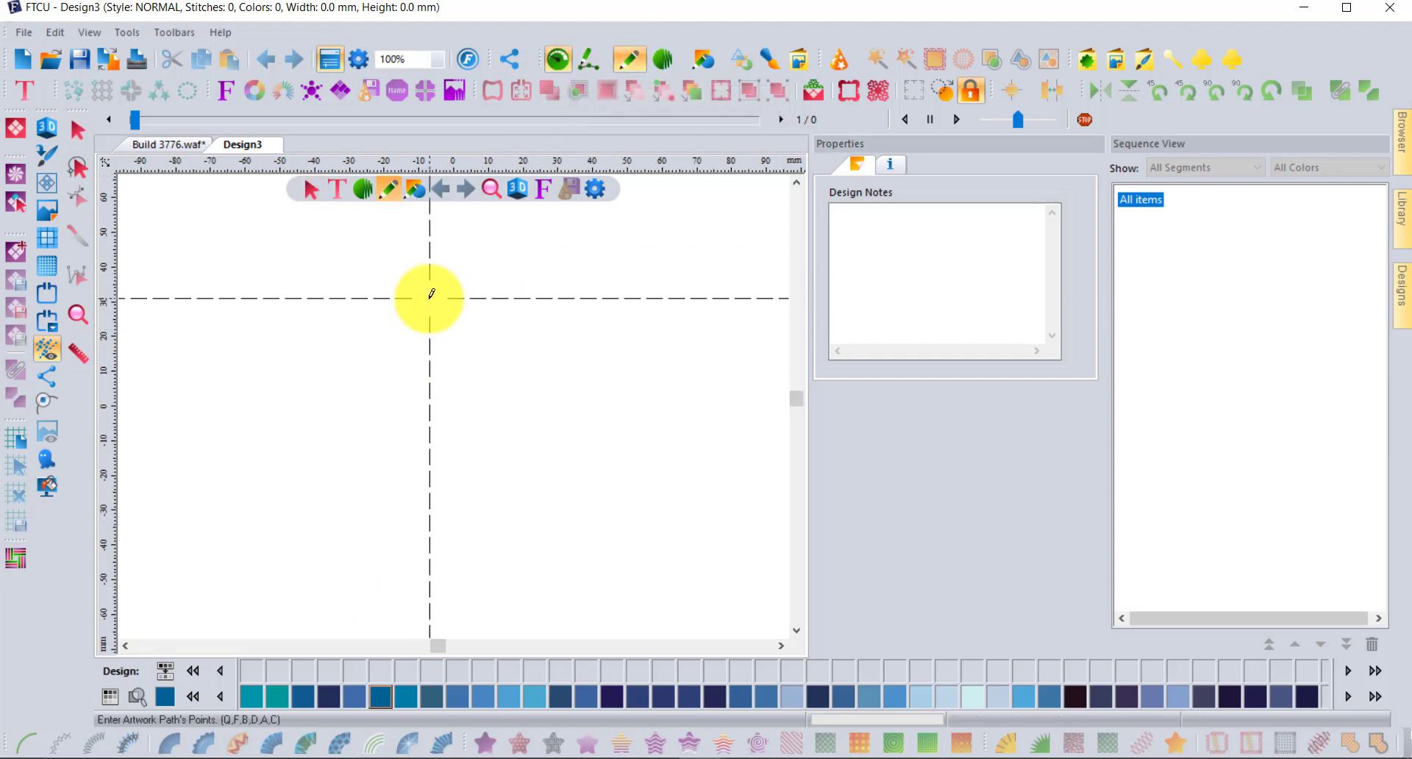
pyautogui.moveTo(431, 298)
pyautogui.mouseDown()
pyautogui.moveTo(457, 535)
pyautogui.moveTo(529, 345)
pyautogui.mouseUp()
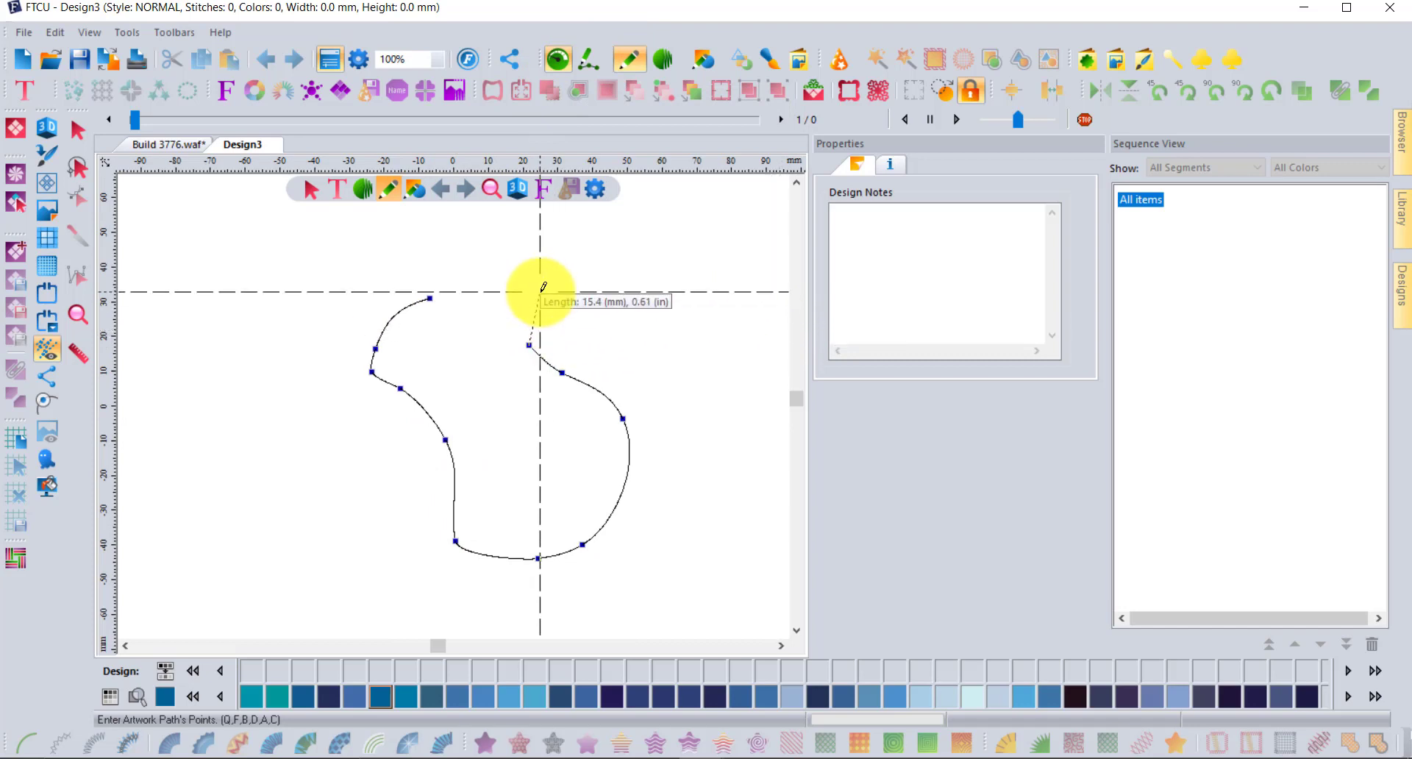
pyautogui.press('Return')
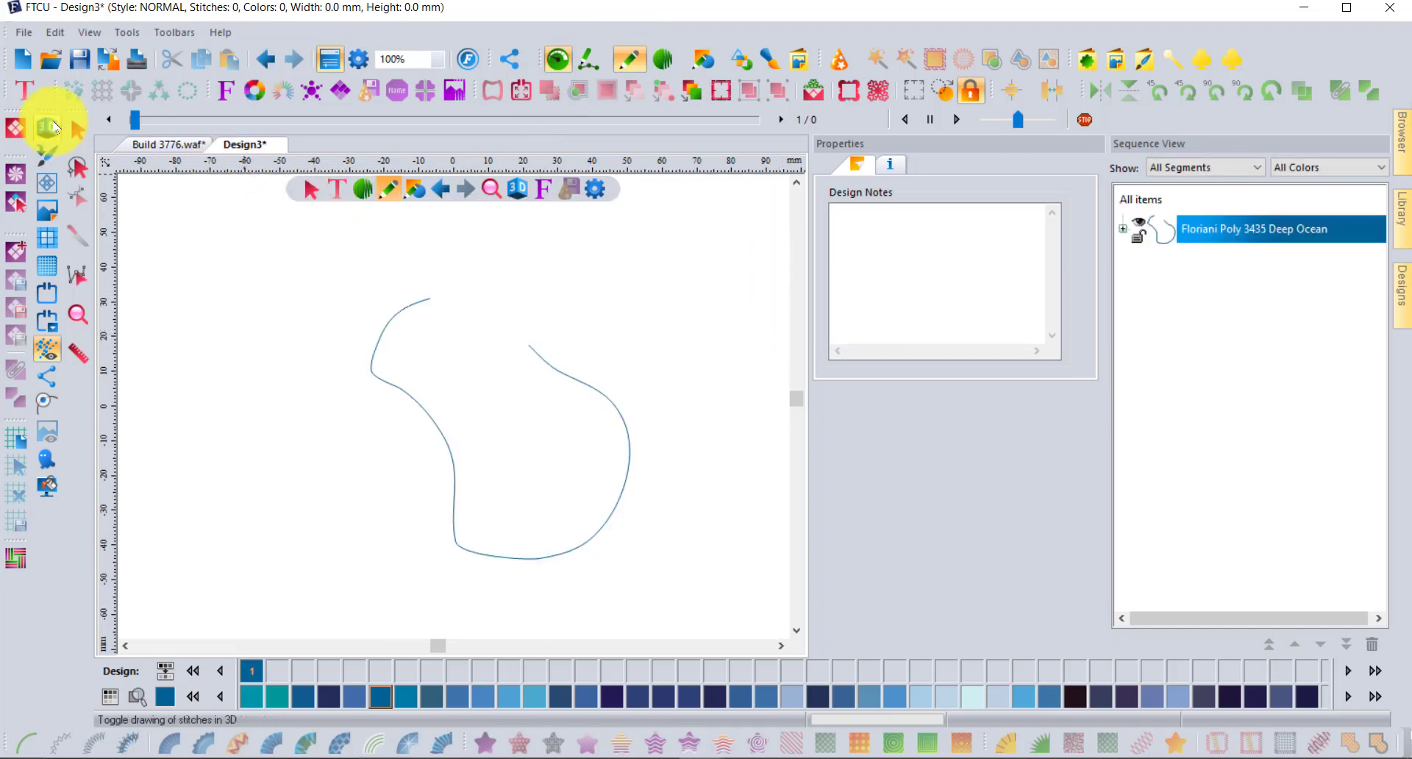
# Step: Convert the freeform path to a Ripple Fill and move its center point about 50 mm beyond the shape's right edge, near its top
pyautogui.click(75, 131)
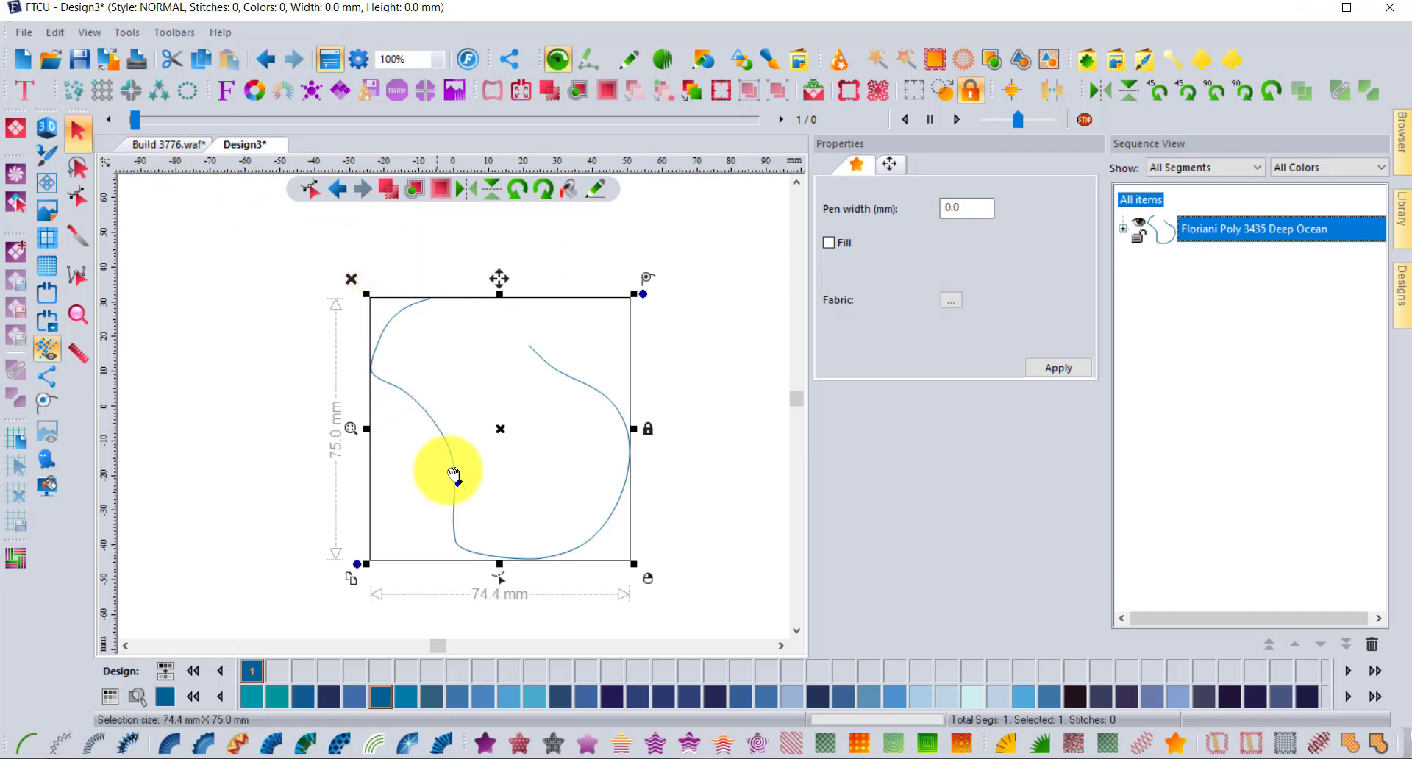
pyautogui.click(760, 745)
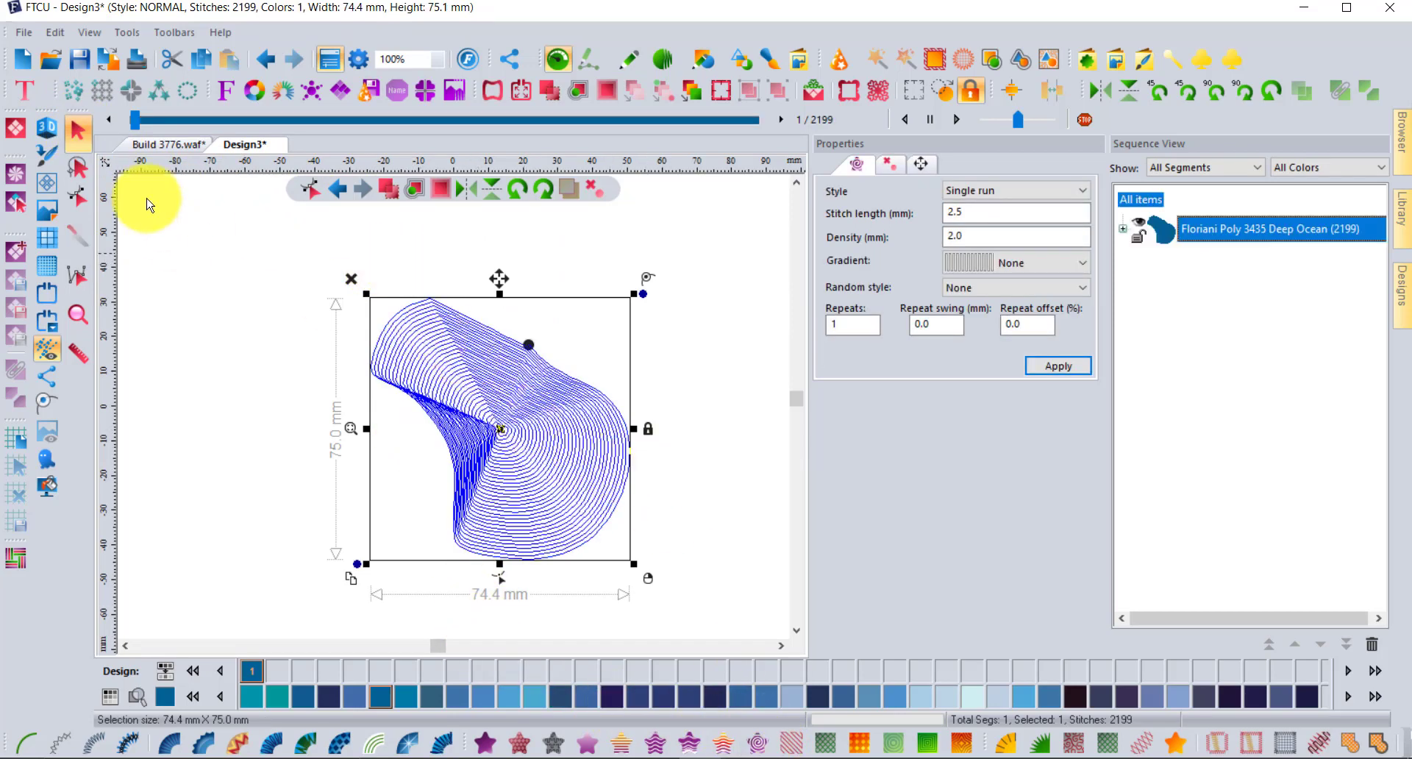
pyautogui.click(77, 197)
pyautogui.scroll(-2, 611, 449)
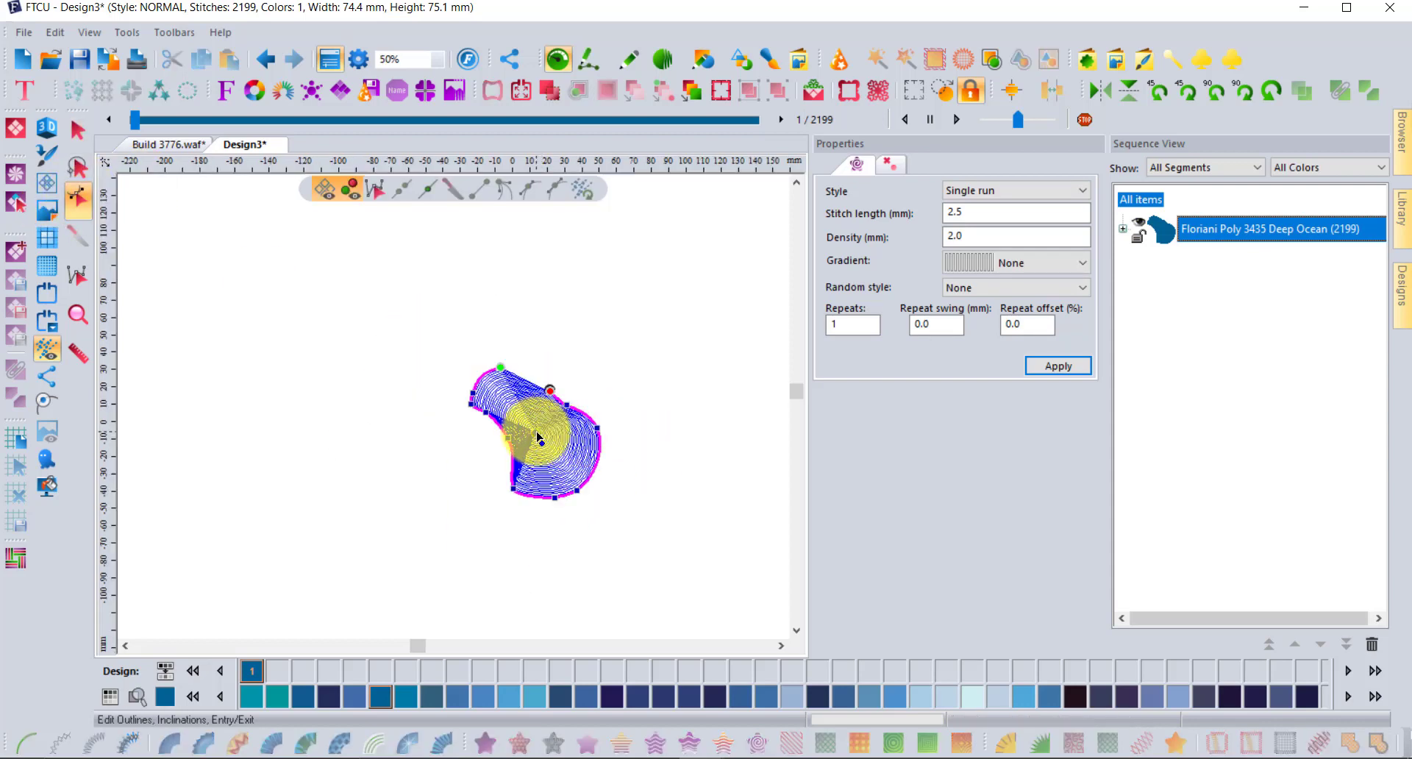
pyautogui.moveTo(538, 436); pyautogui.dragTo(688, 375)
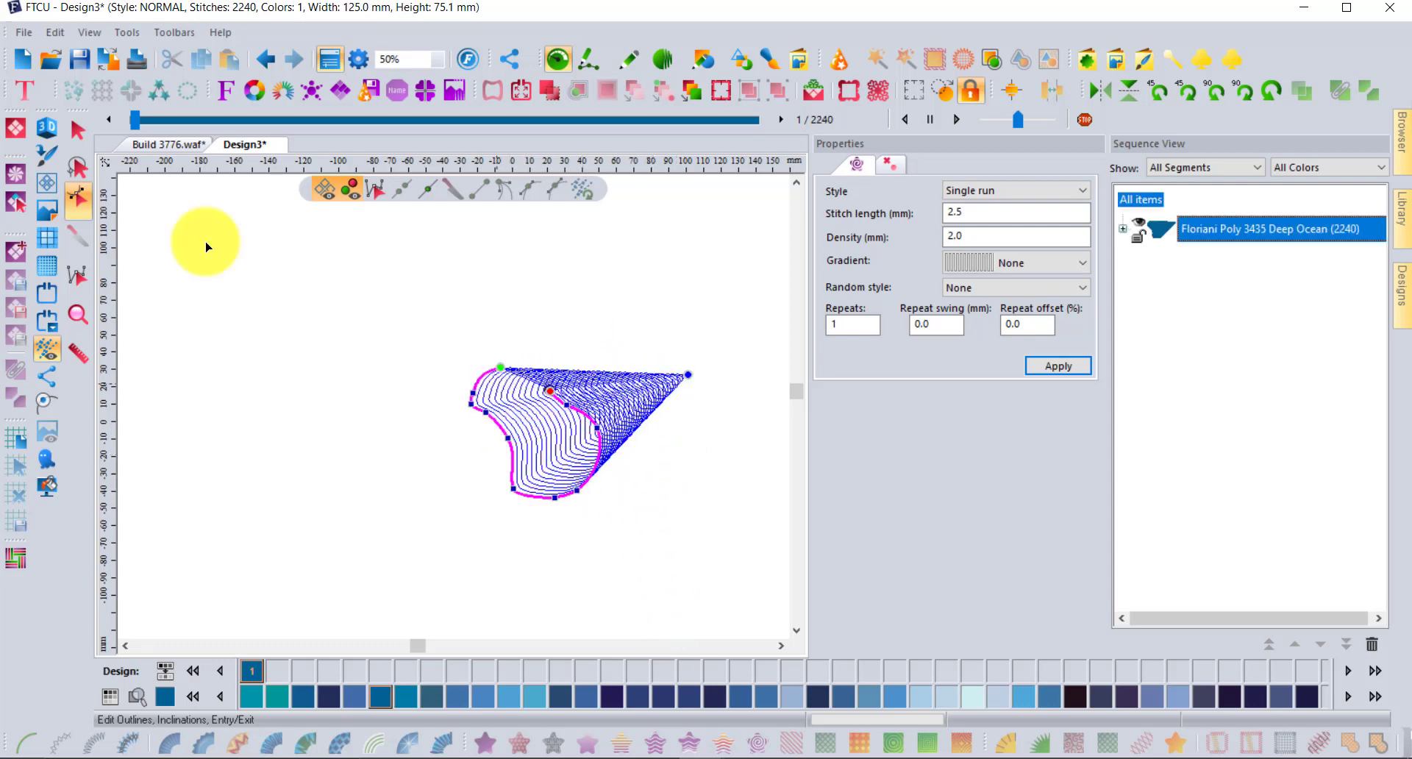
# Step: Create a circle template of six copies from the ripple-filled shape, with the design angle set to 180 degrees
pyautogui.click(79, 132)
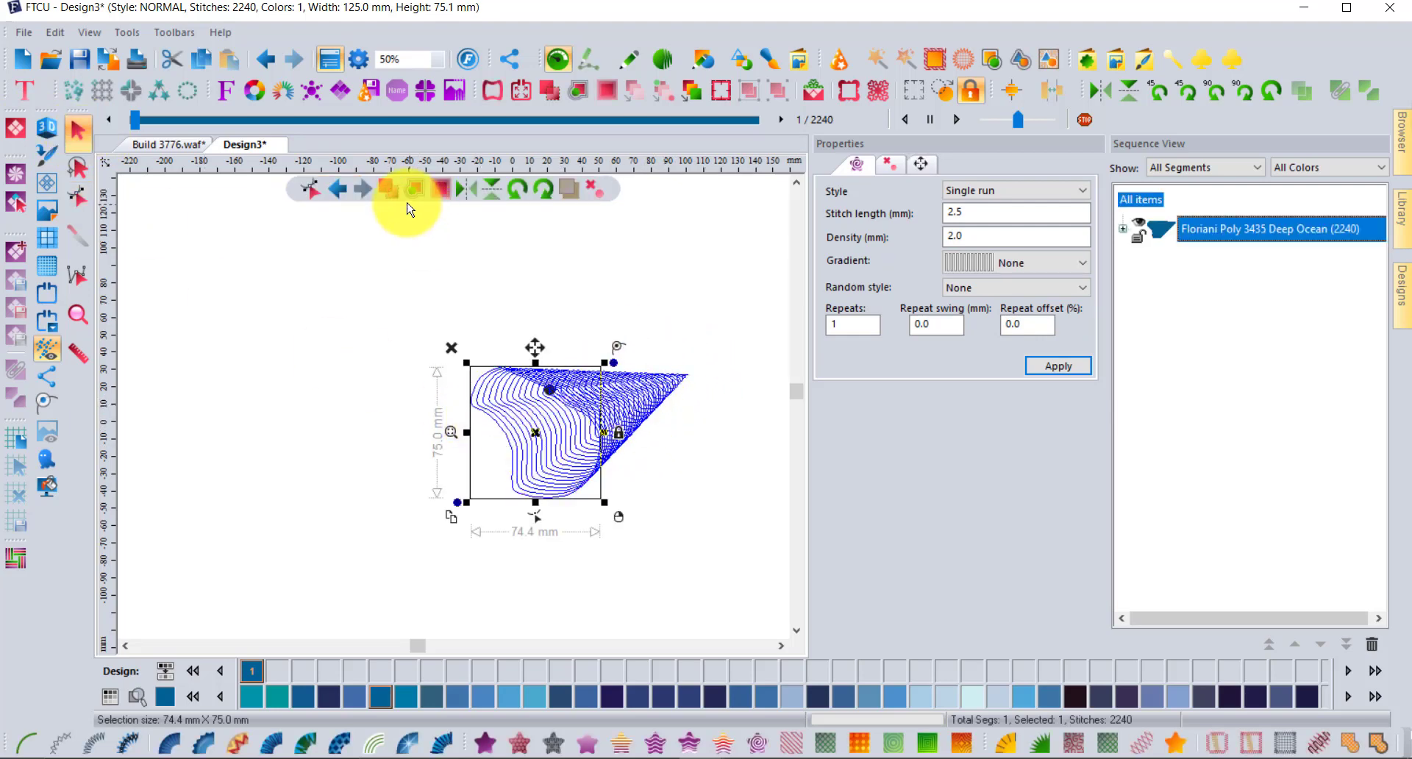
pyautogui.click(189, 92)
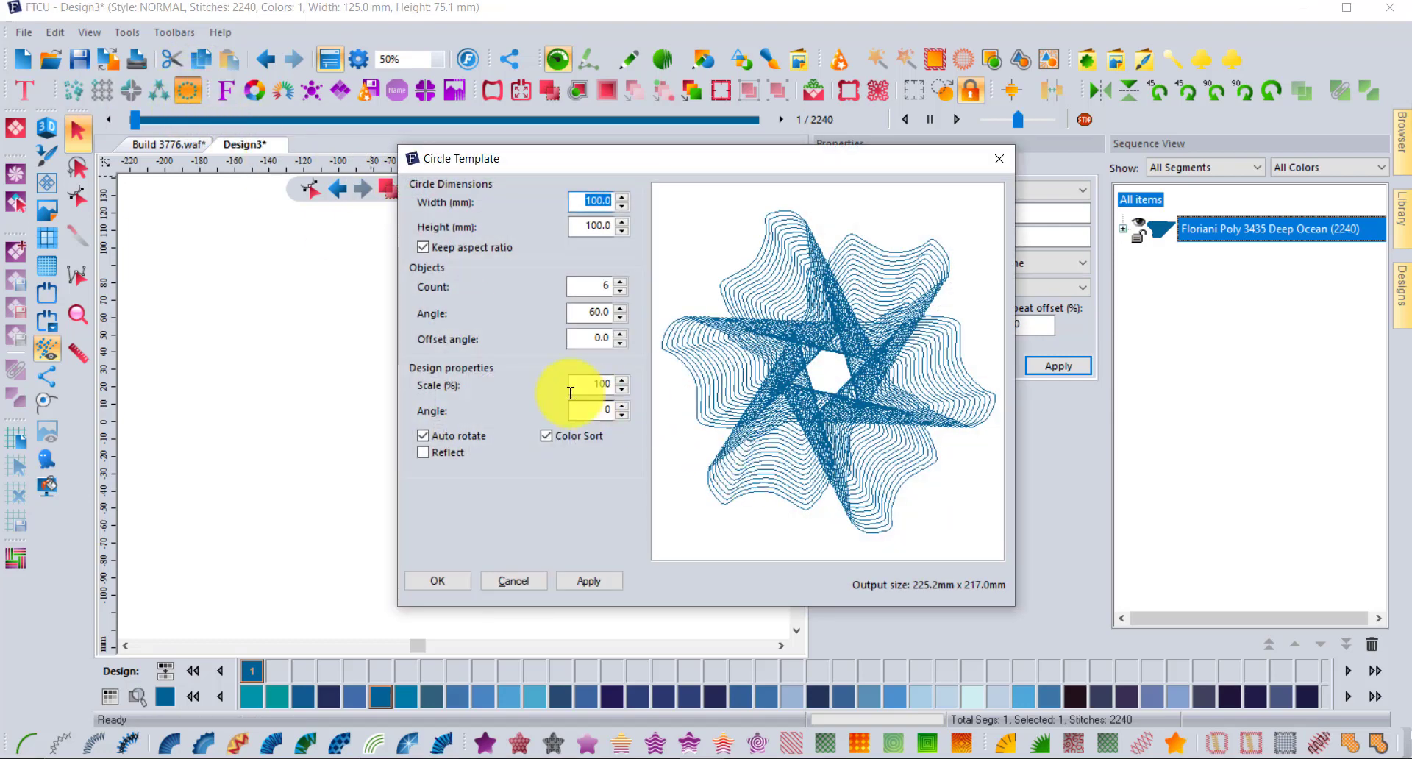
pyautogui.click(623, 412)
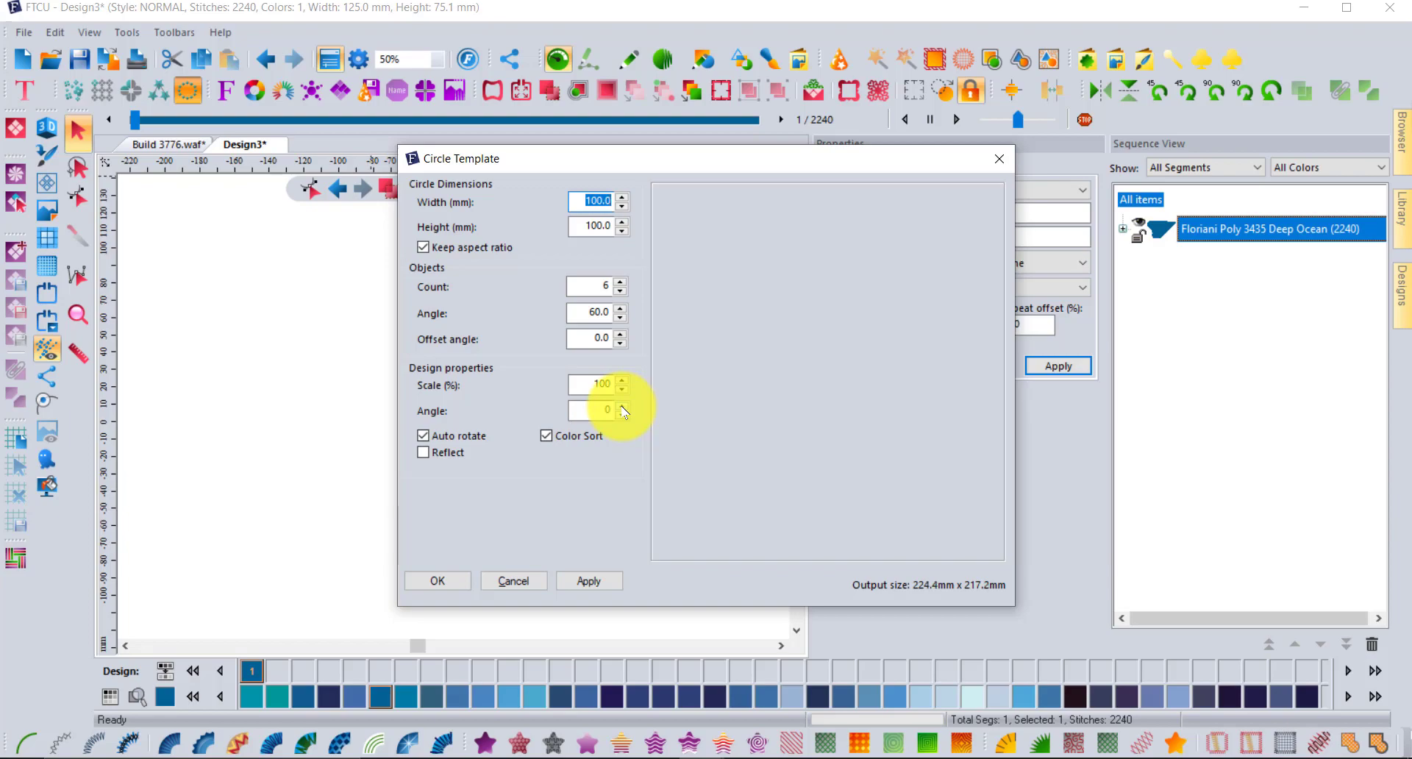
pyautogui.click(623, 407)
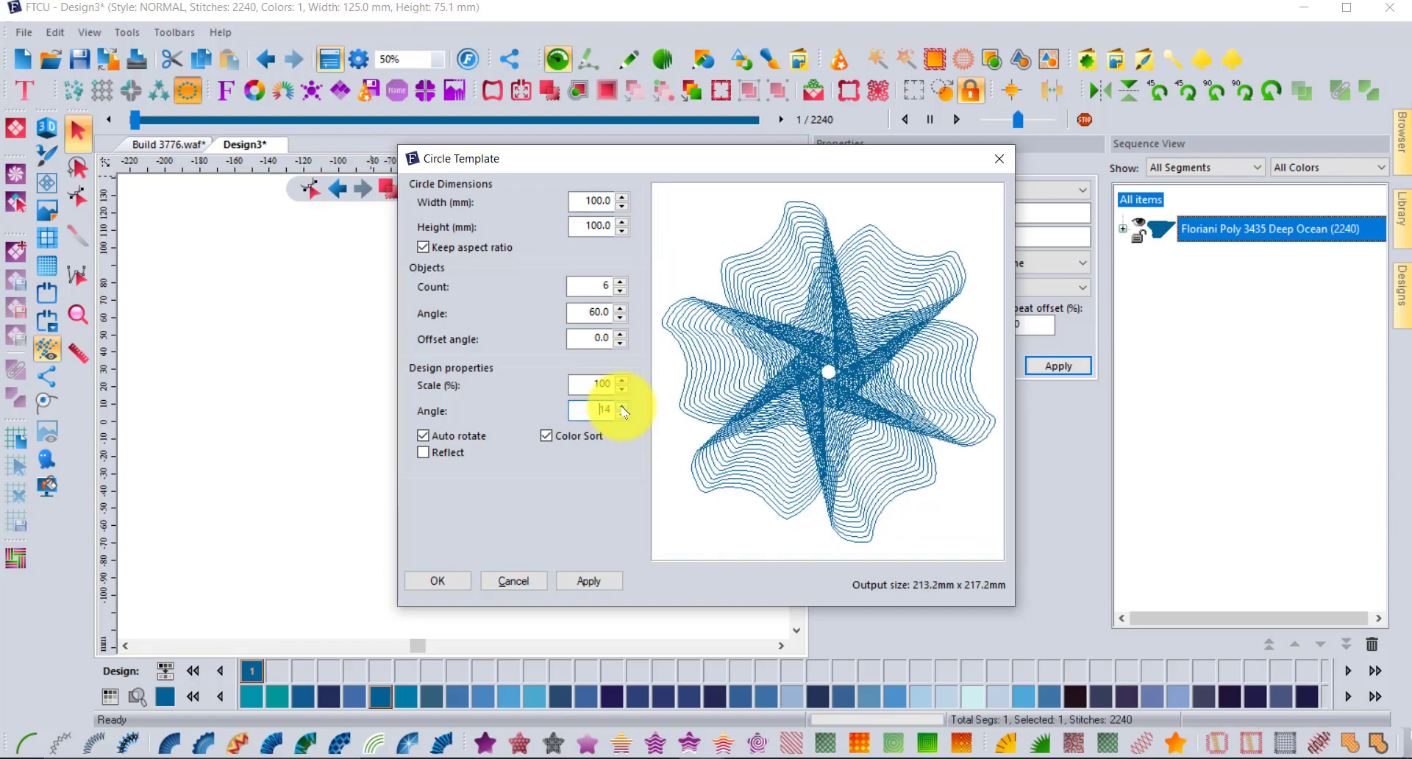
pyautogui.click(621, 404)
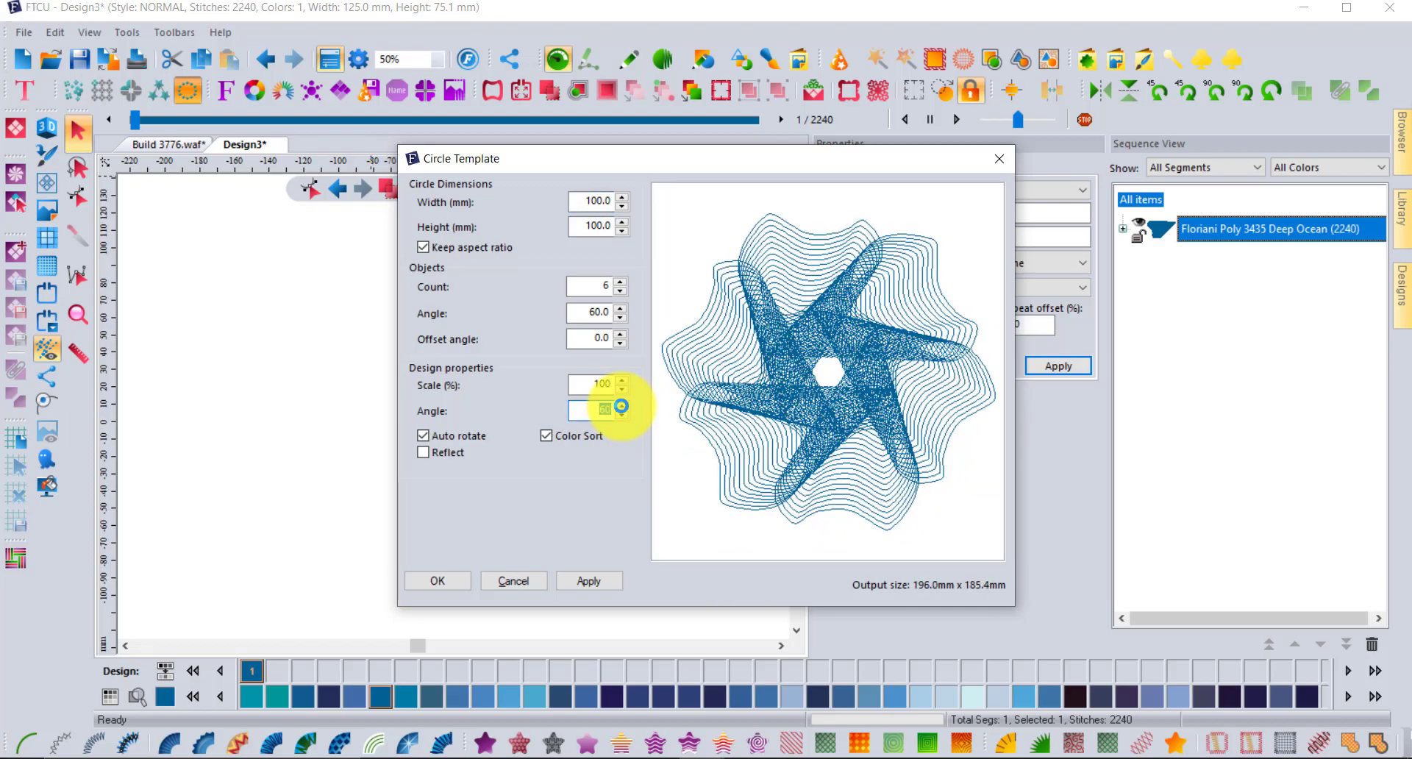
pyautogui.click(622, 407)
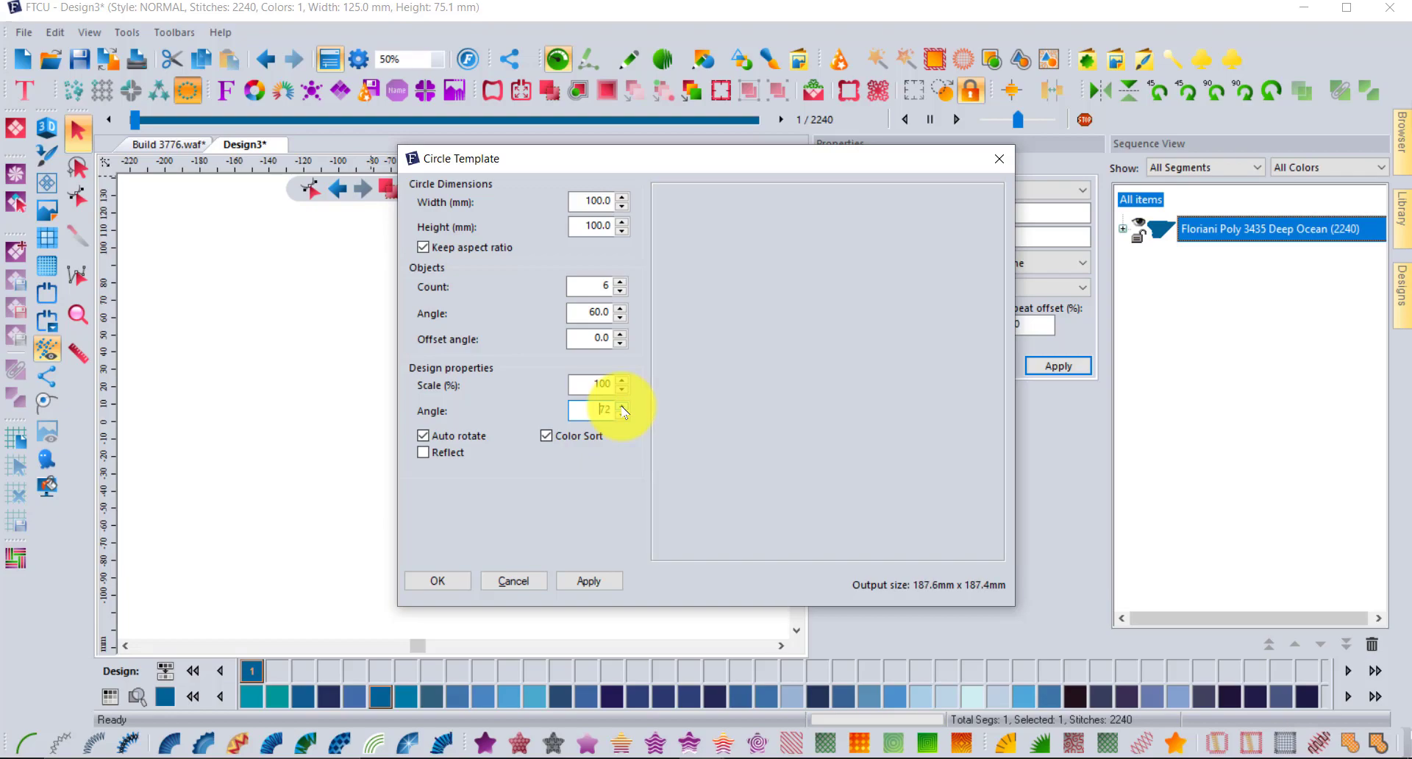
pyautogui.click(622, 406)
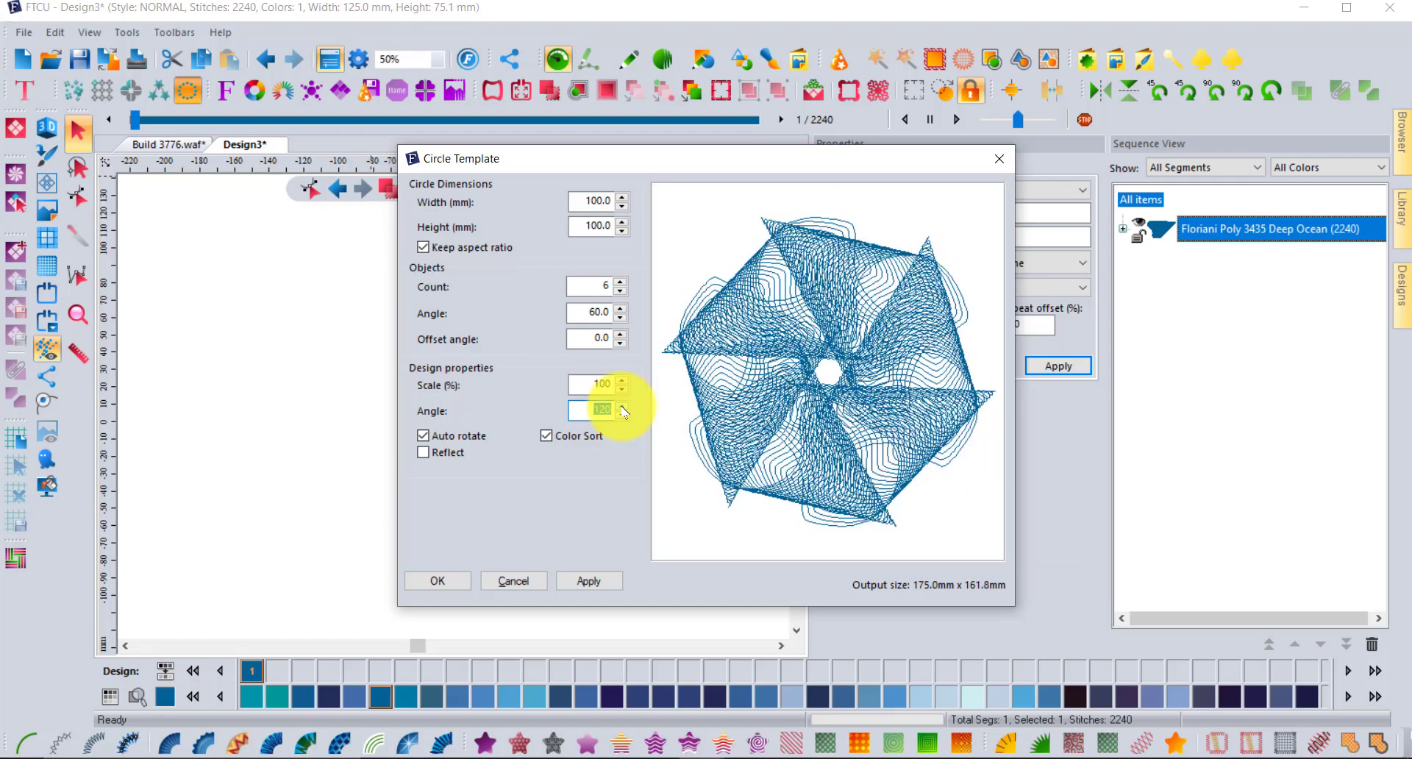
pyautogui.click(621, 406)
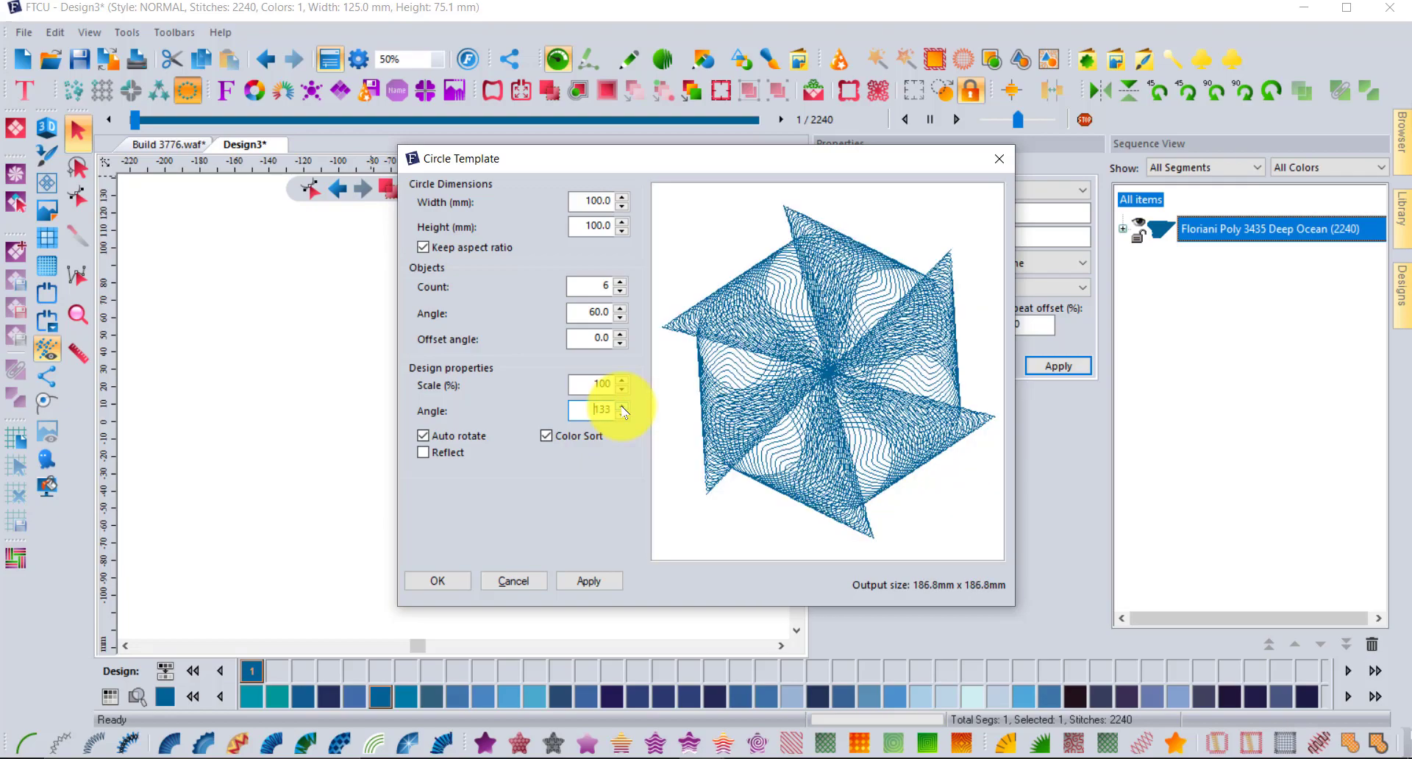
pyautogui.click(622, 406)
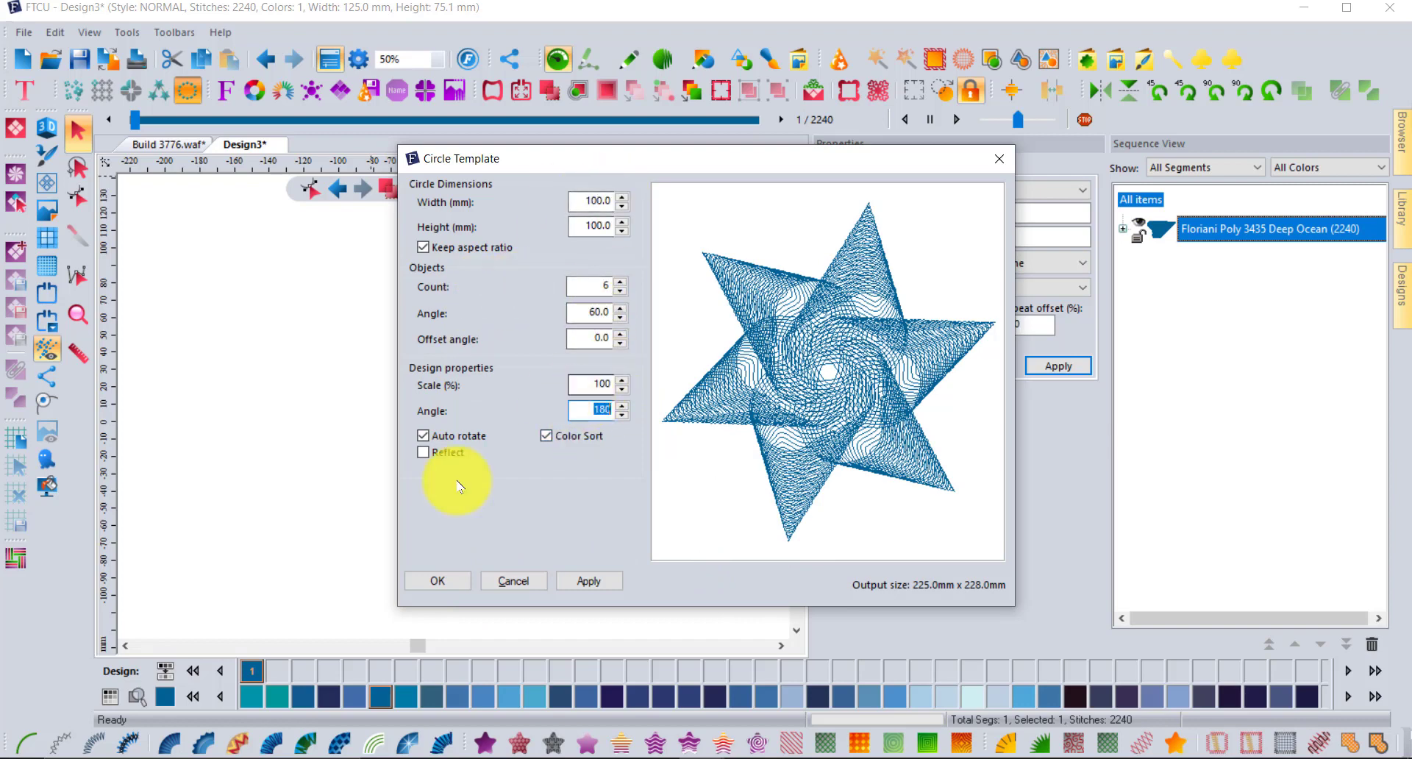
pyautogui.click(439, 580)
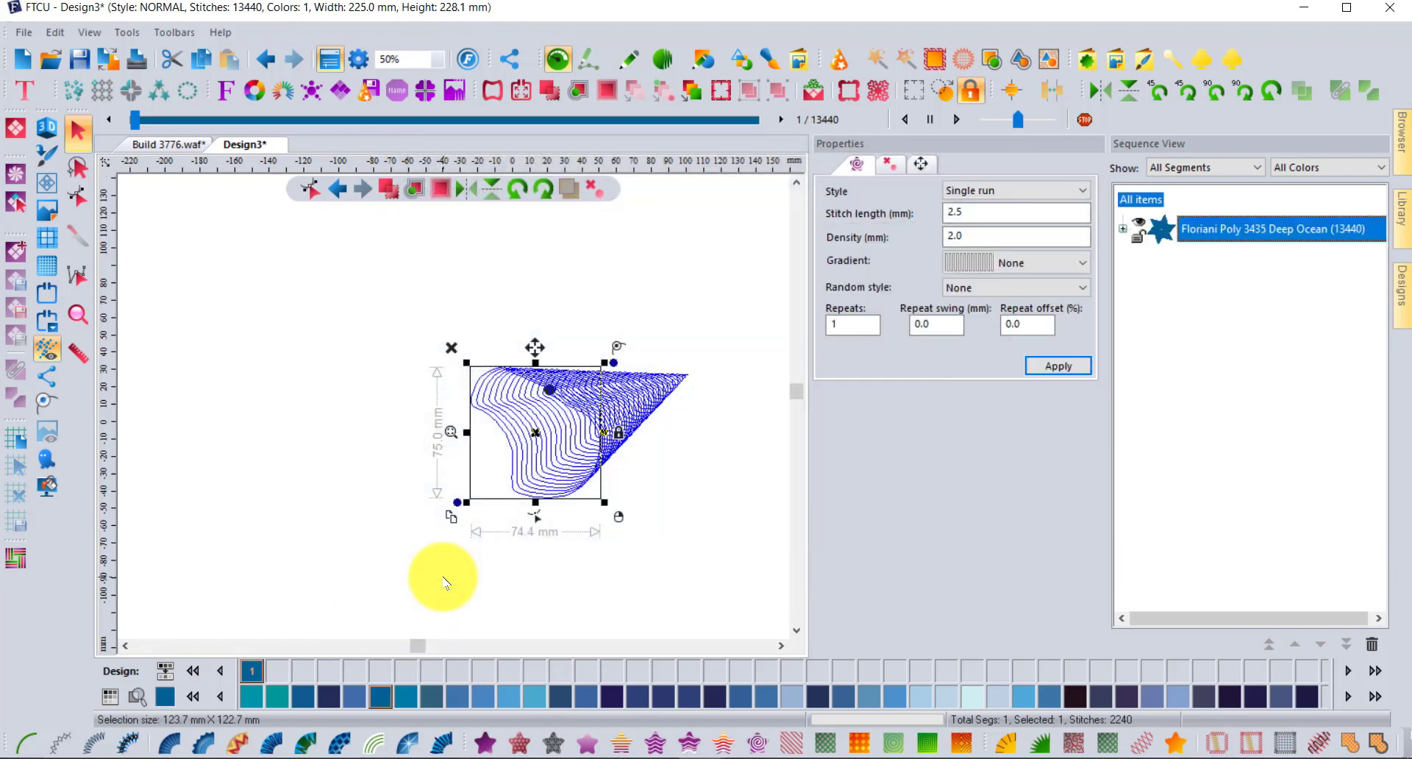
pyautogui.click(373, 353)
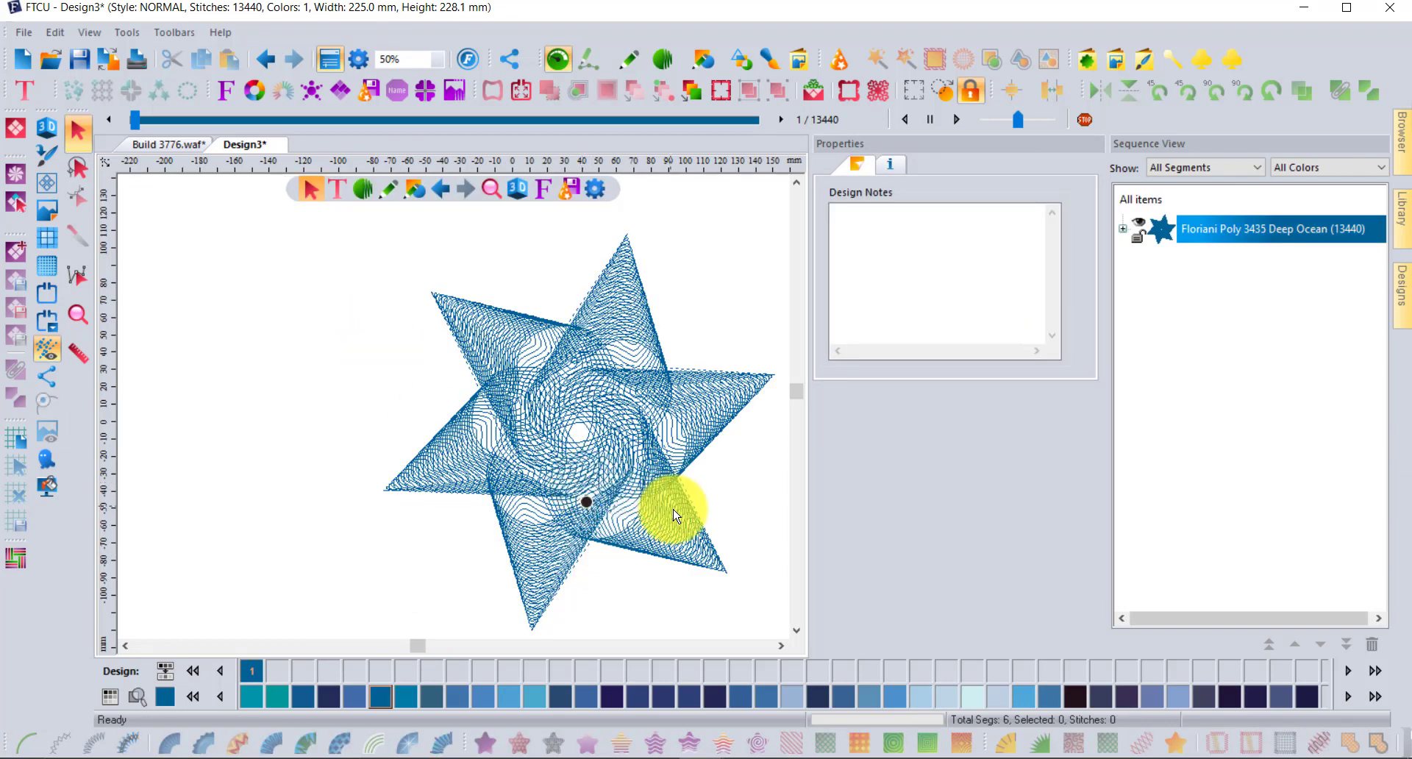
# Step: Switch to Photos and examine the stitched-out ripple fill samples from butterfly.jpg through Sunflower.jpg
pyautogui.click(757, 757)
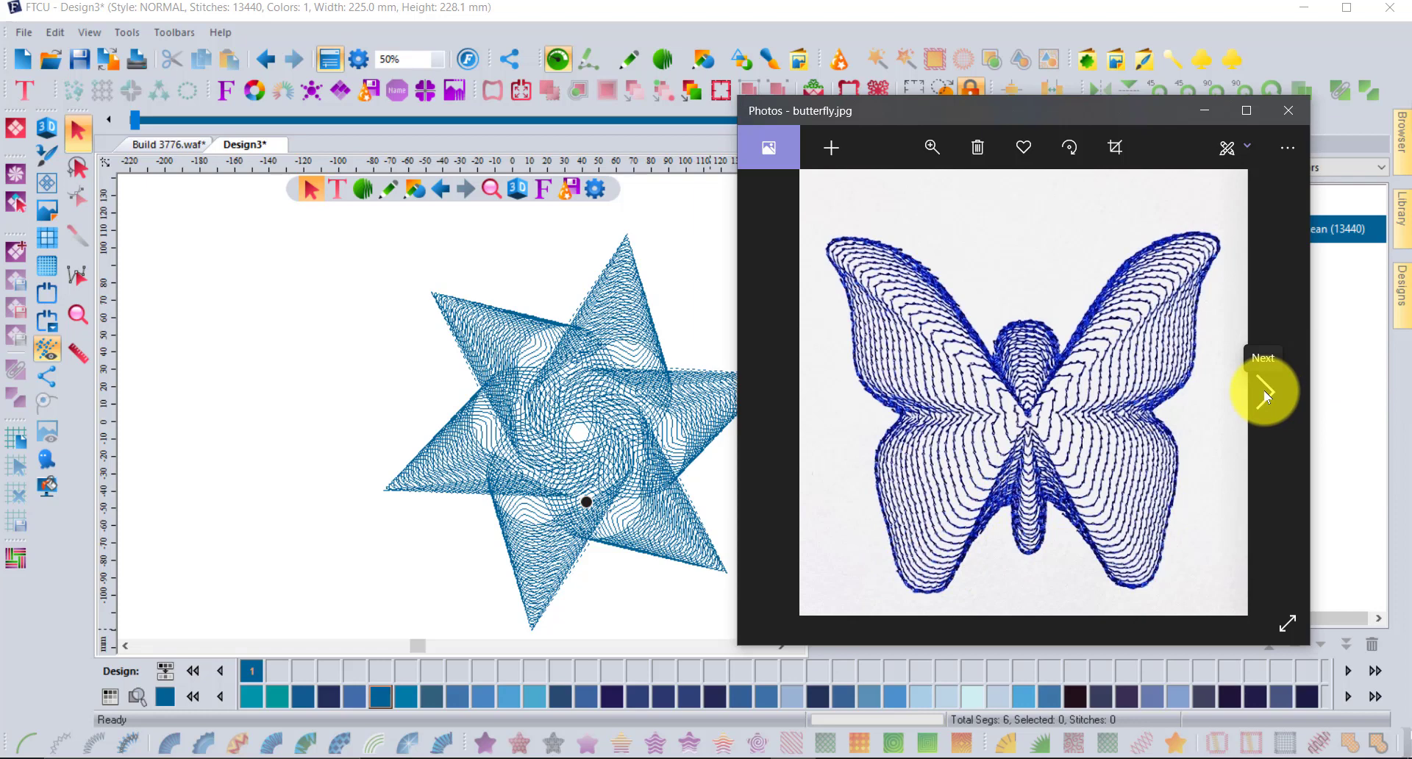
pyautogui.click(1266, 394)
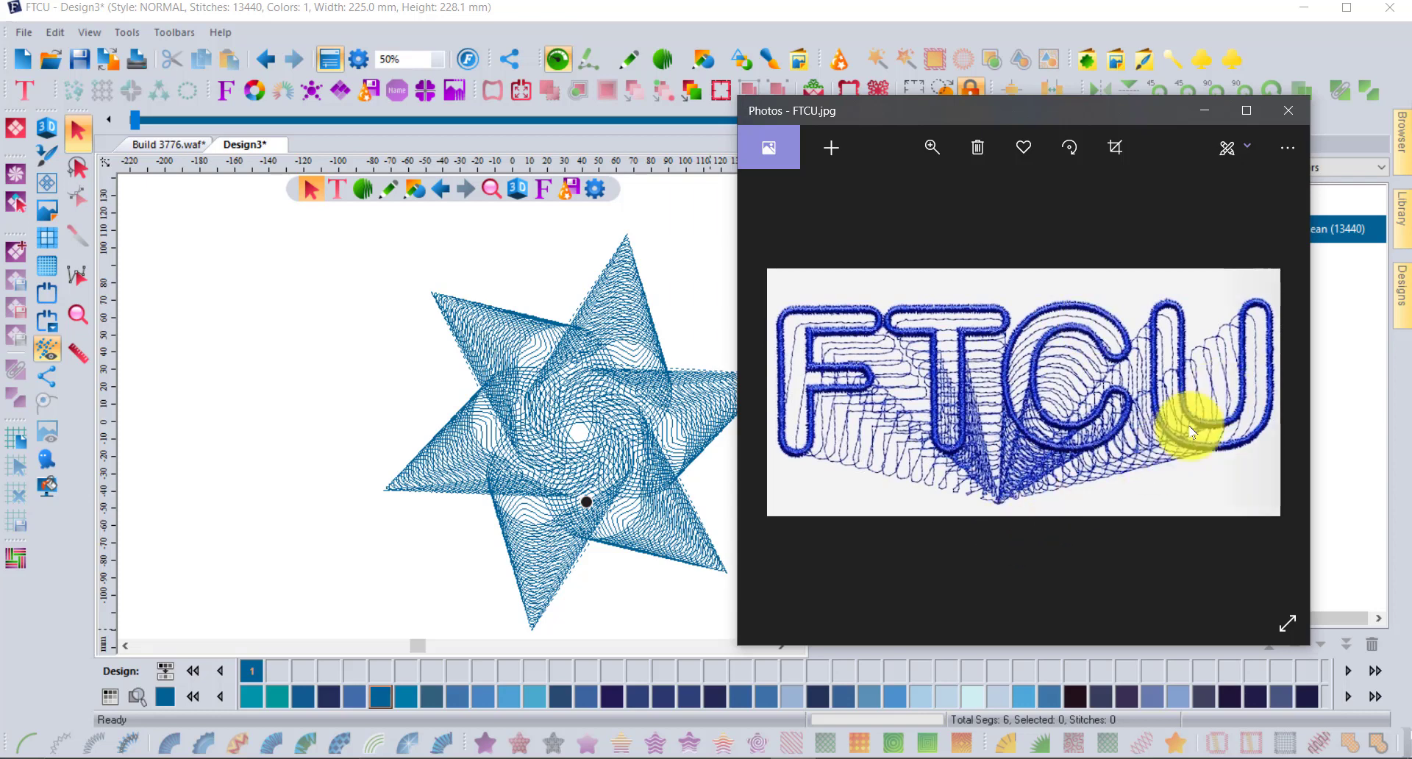
pyautogui.click(1262, 395)
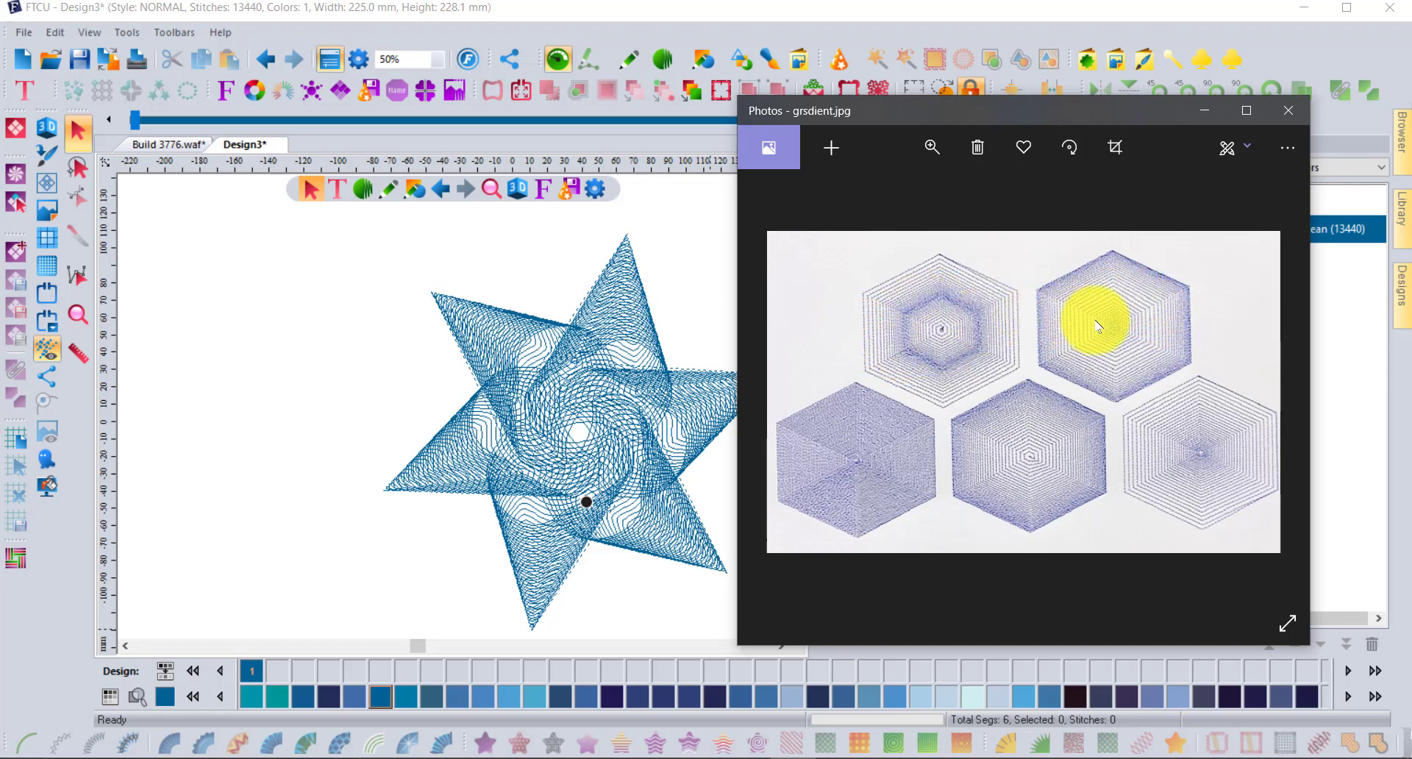
pyautogui.click(1265, 388)
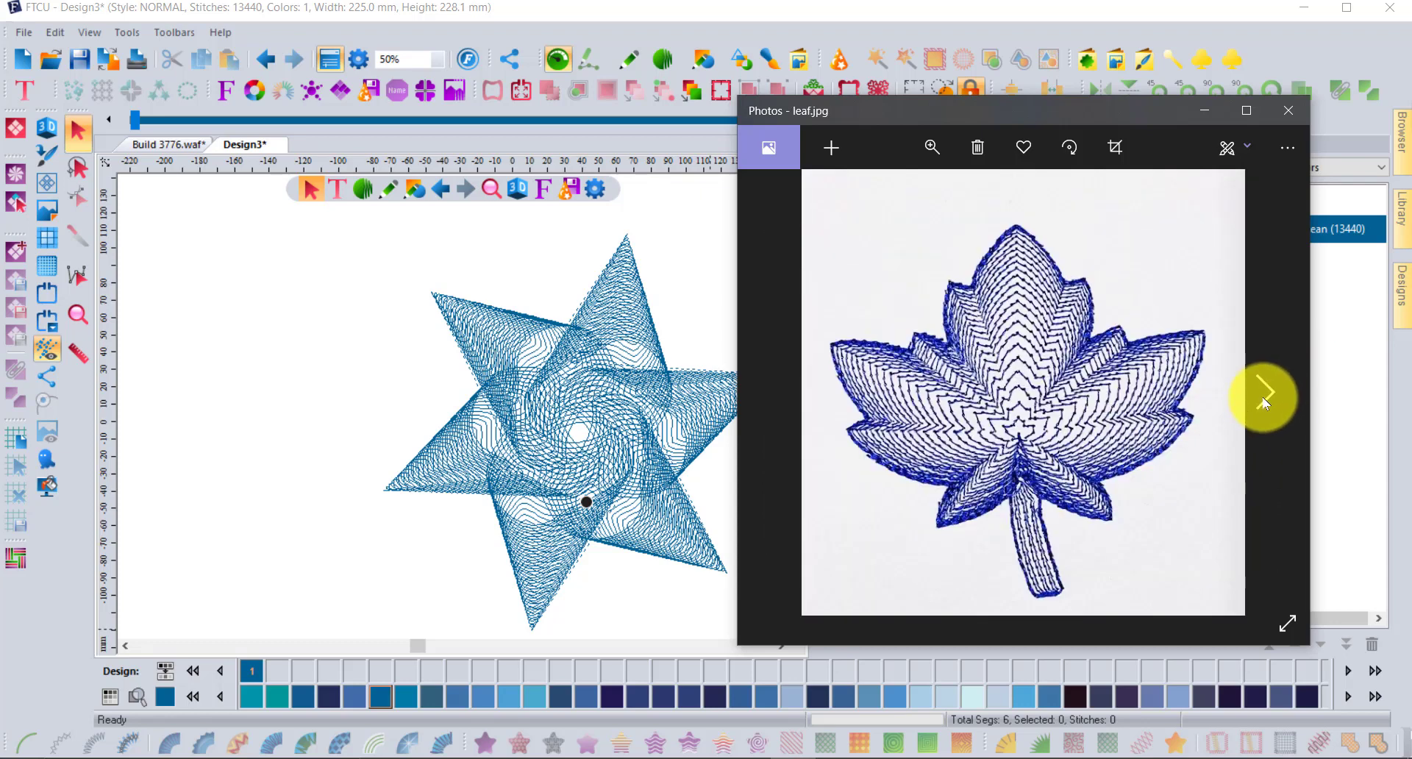
pyautogui.click(1262, 396)
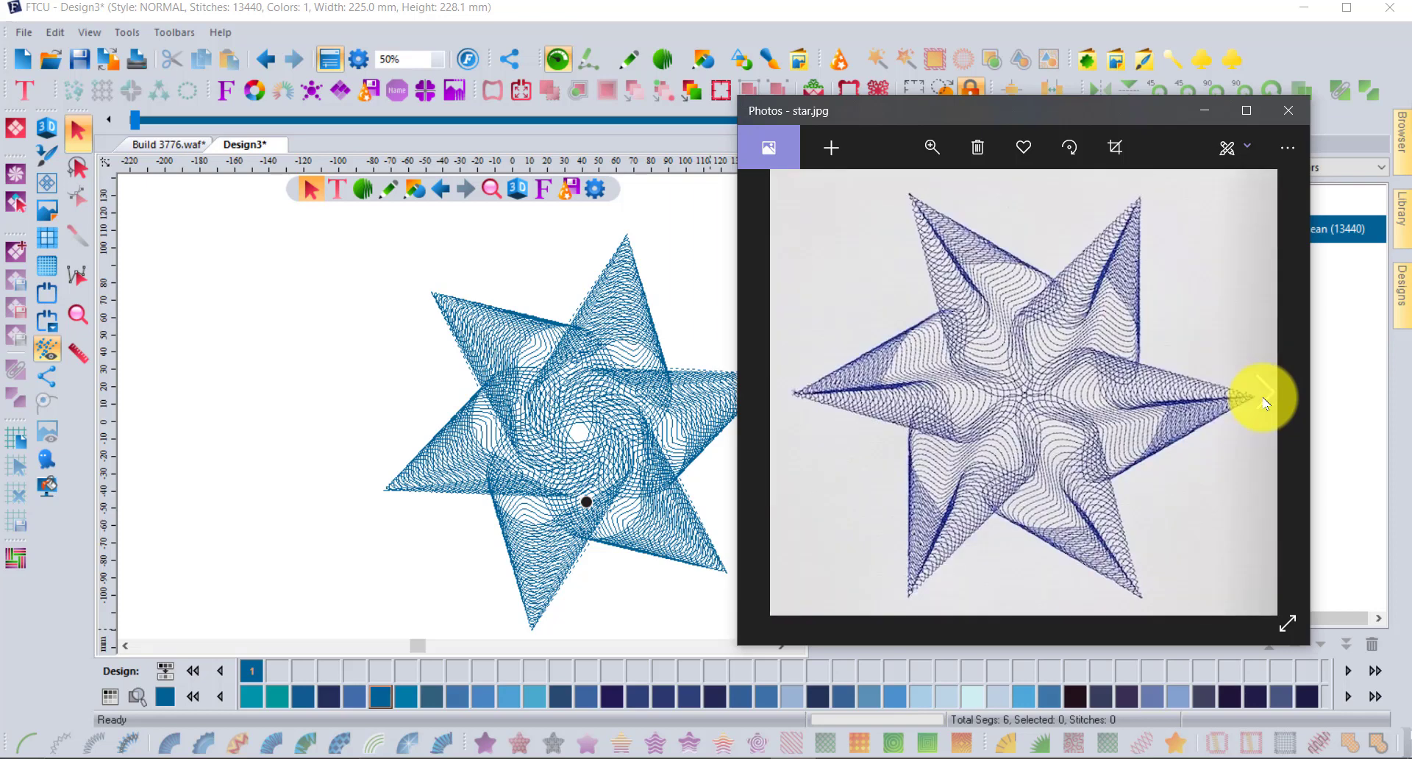
pyautogui.click(1263, 400)
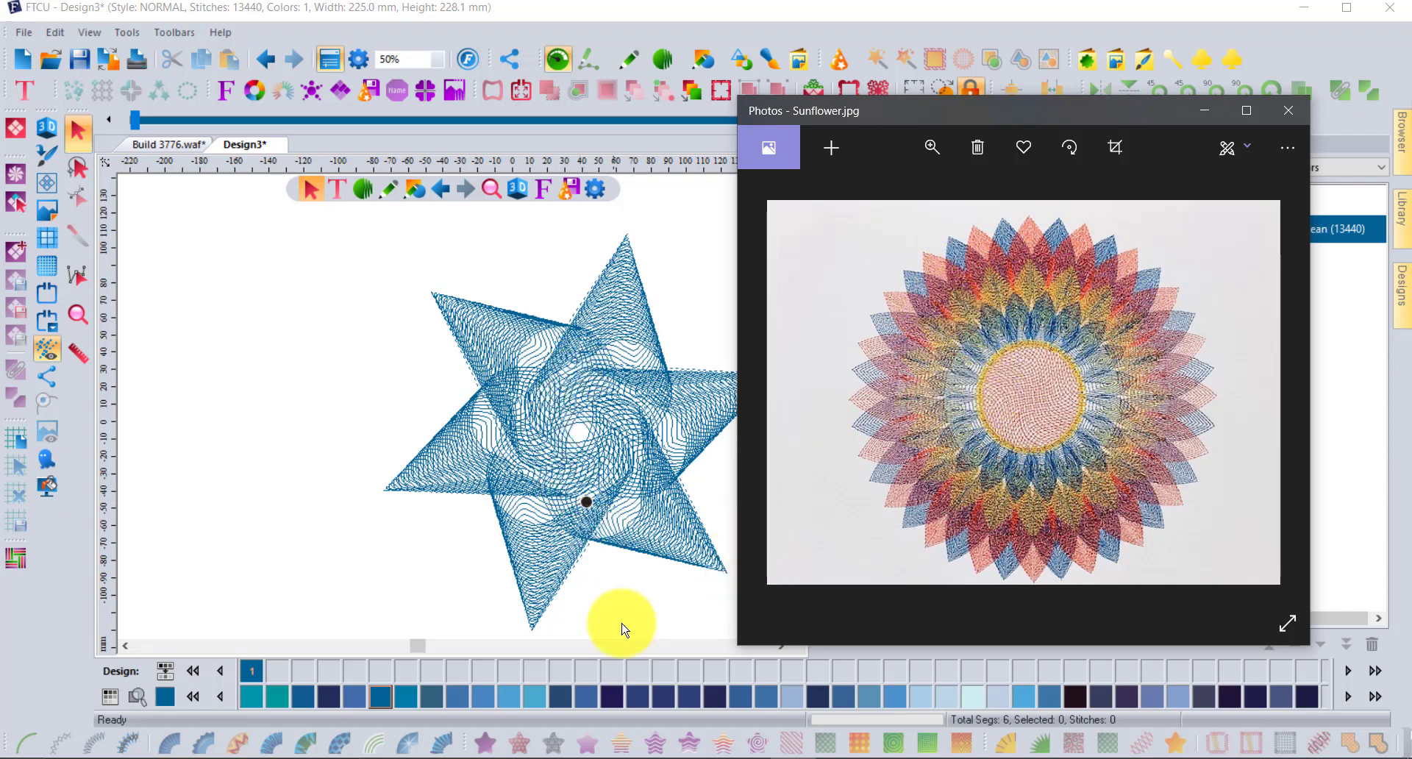
# Step: Return to the Build 3776.waf design in FTCU and view the entire layout
pyautogui.click(144, 150)
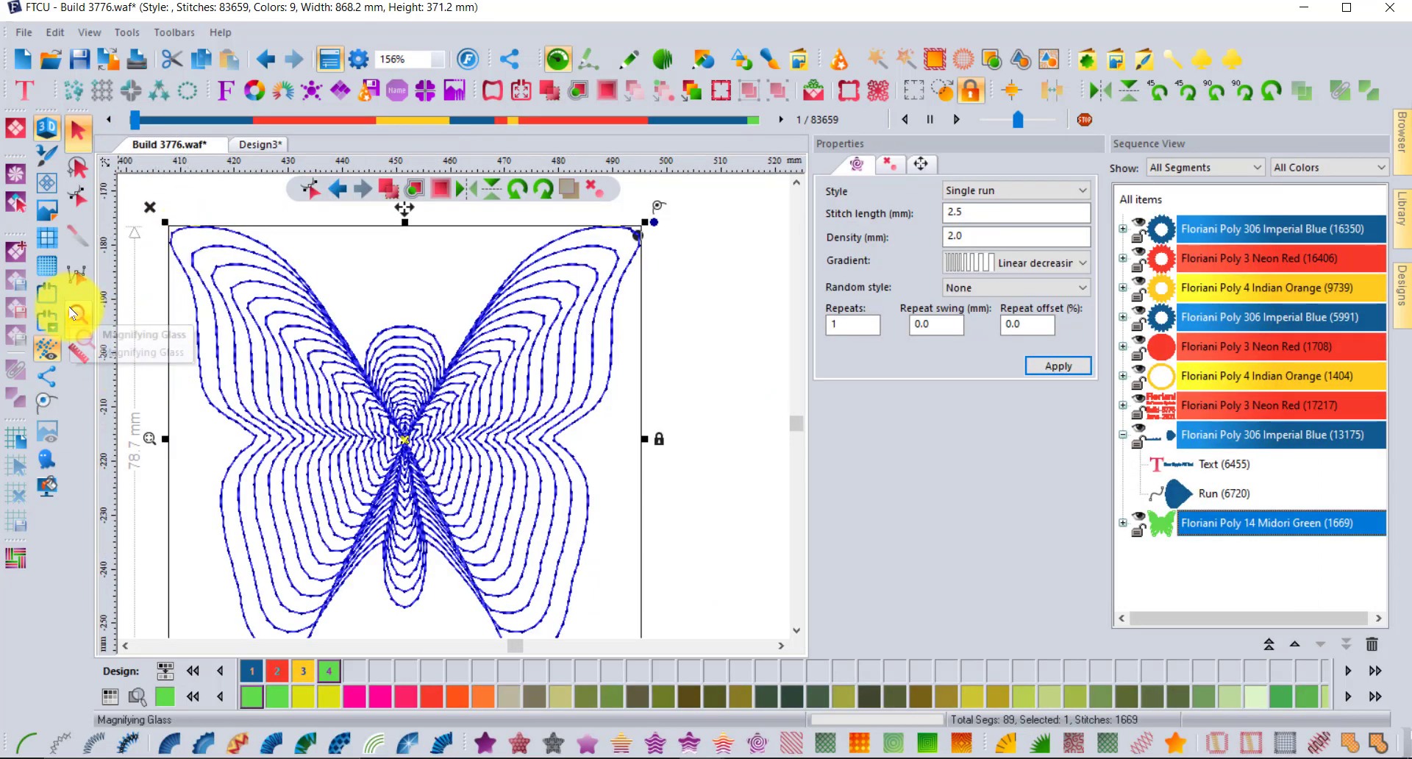
pyautogui.doubleClick(76, 313)
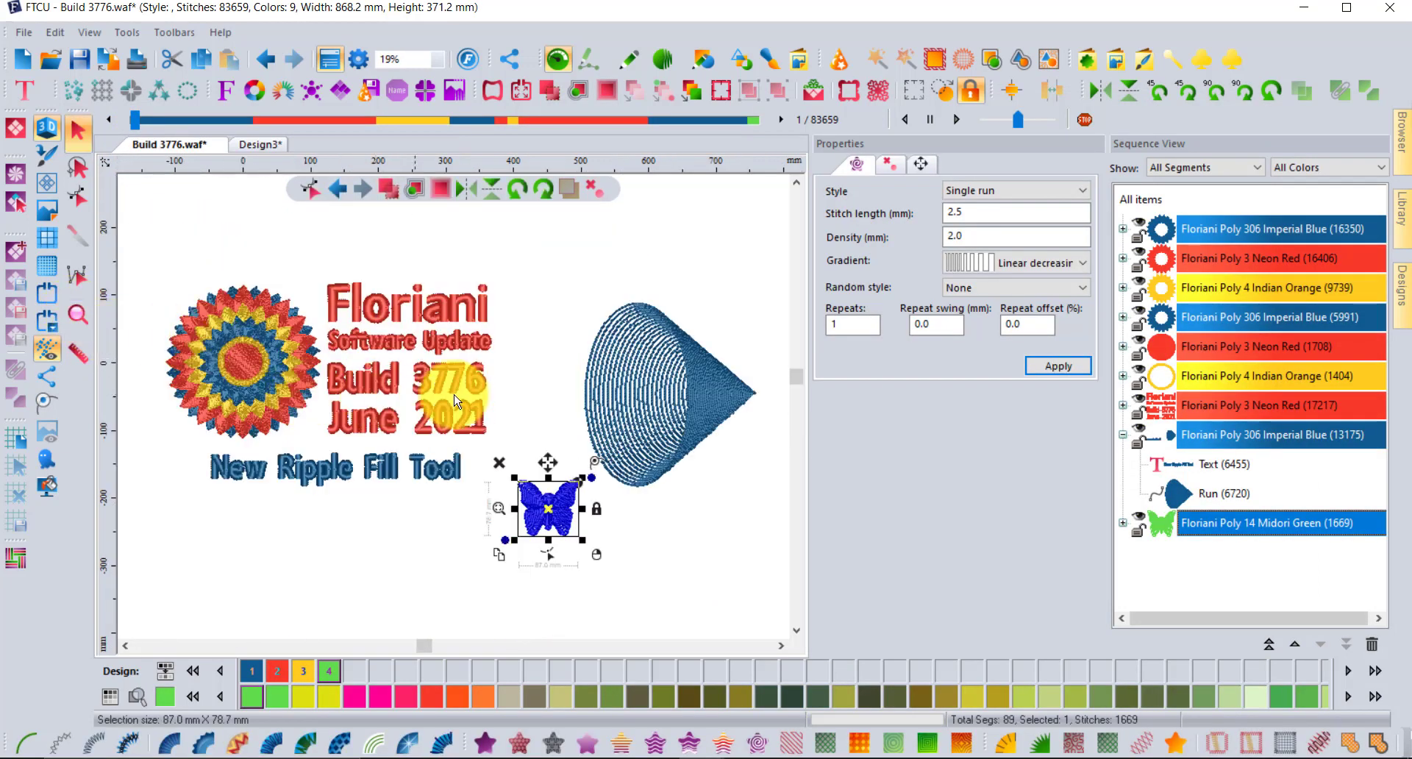